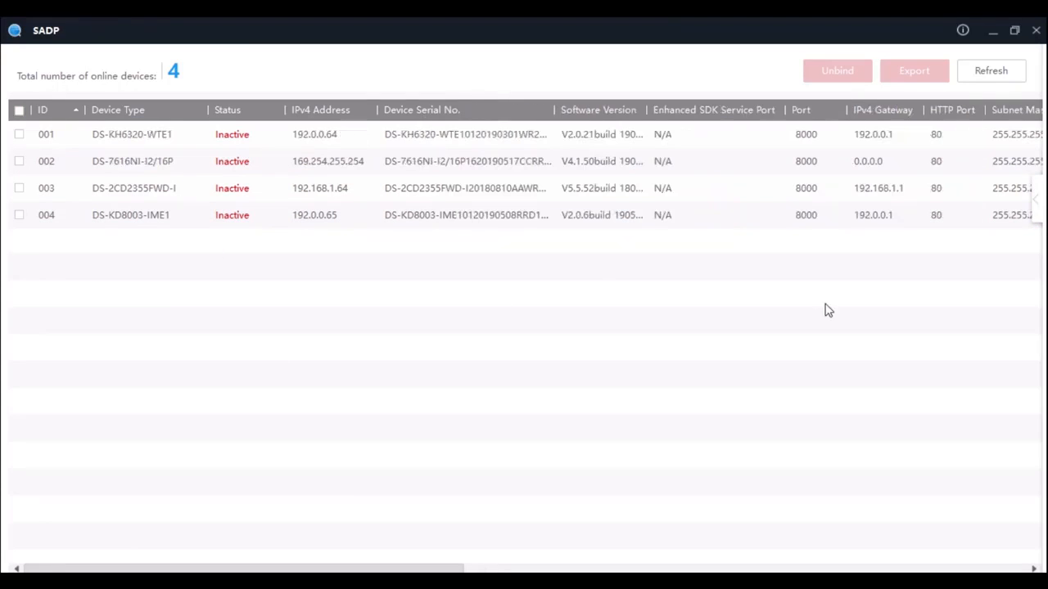
Check the installed SADP version in the program information
click(964, 31)
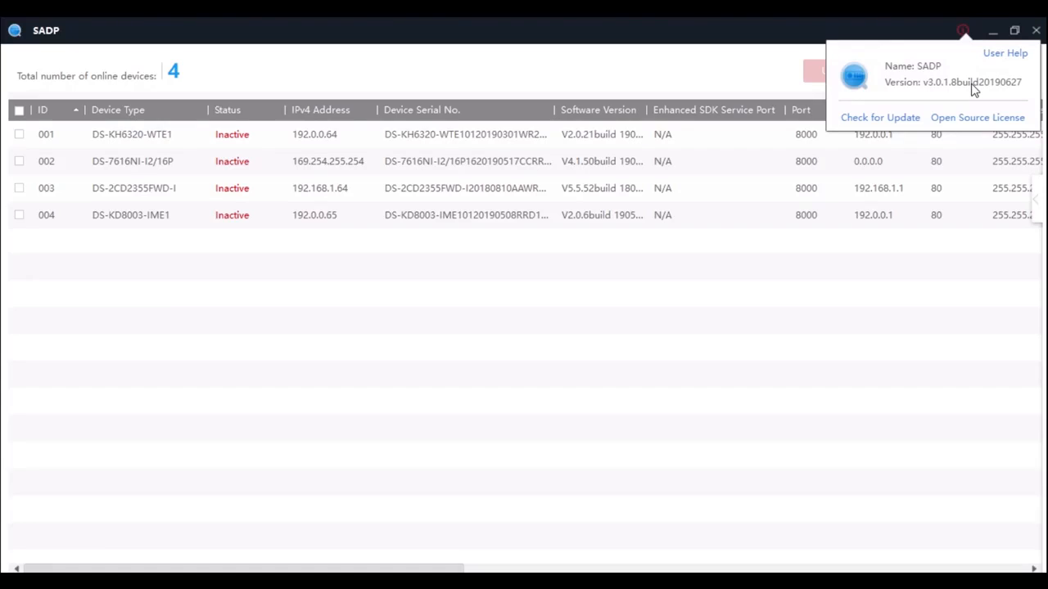
click(843, 251)
Sort the device list by serial number and fit the Device Serial No. and Software Version columns to their contents
drag(598, 109, 488, 108)
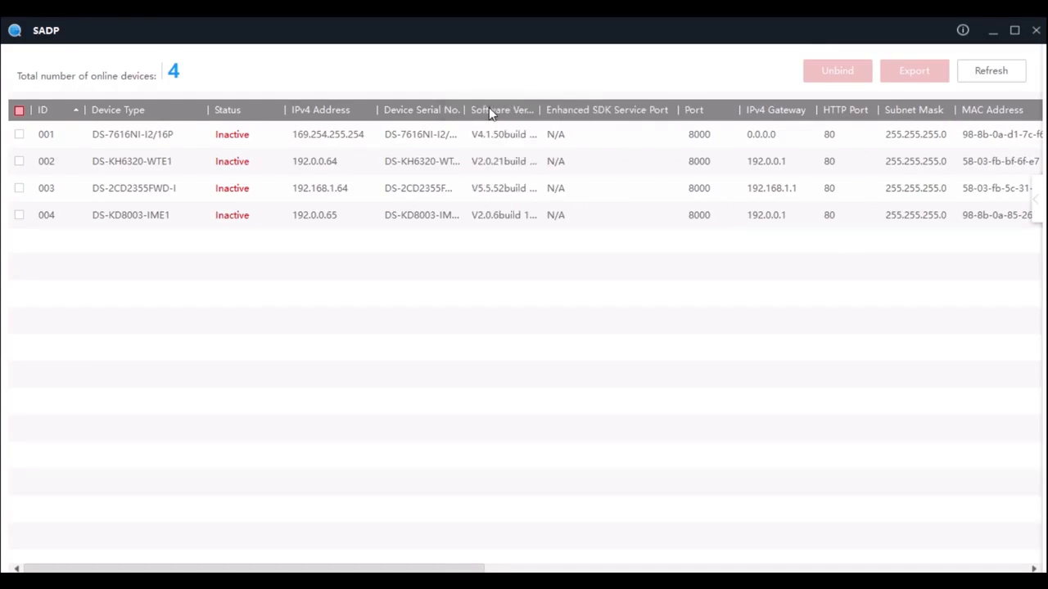
click(434, 109)
double_click(463, 110)
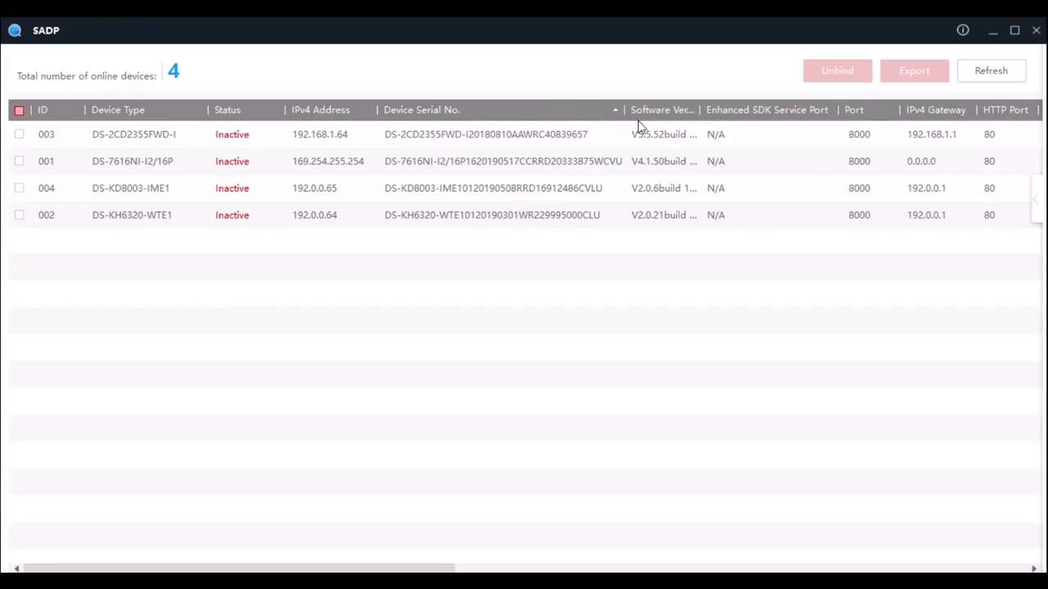
double_click(699, 109)
Select all listed inactive devices and open their batch activation settings
click(344, 137)
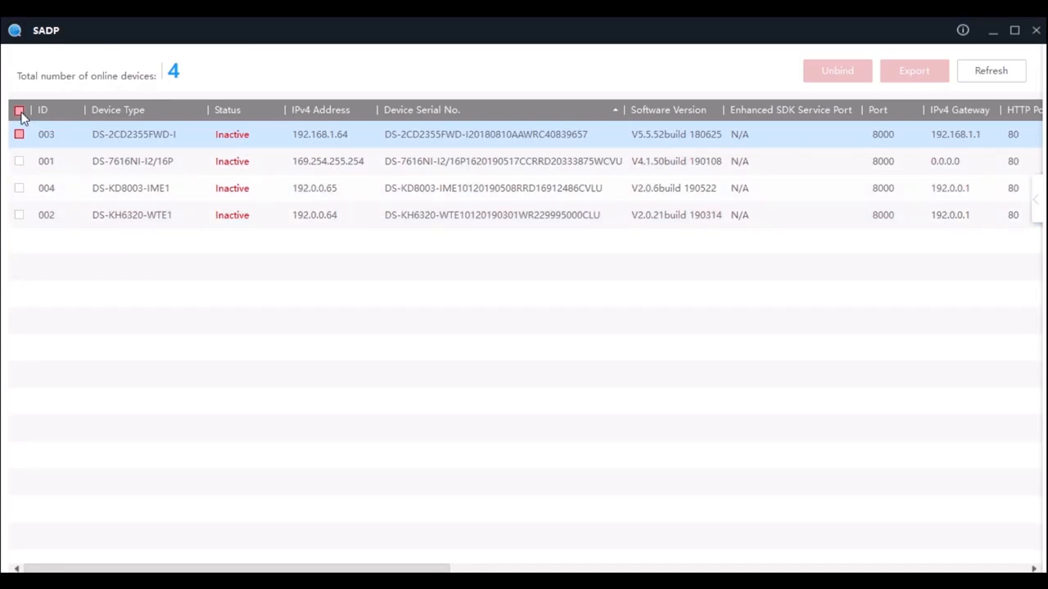
click(19, 110)
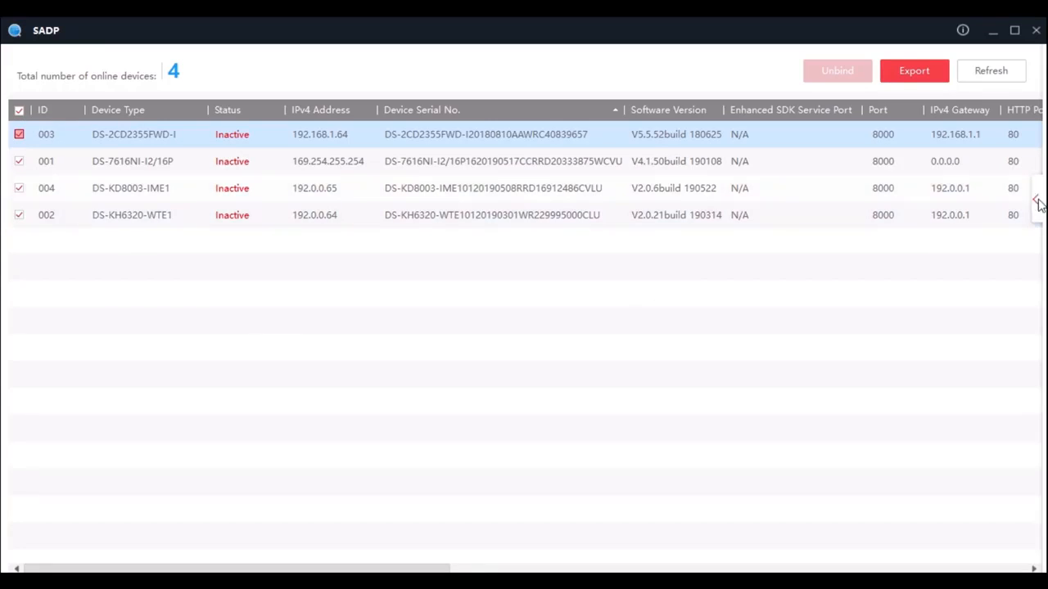
click(1038, 201)
Enter and confirm the new device password, enter the channel password, and activate all selected devices
click(884, 316)
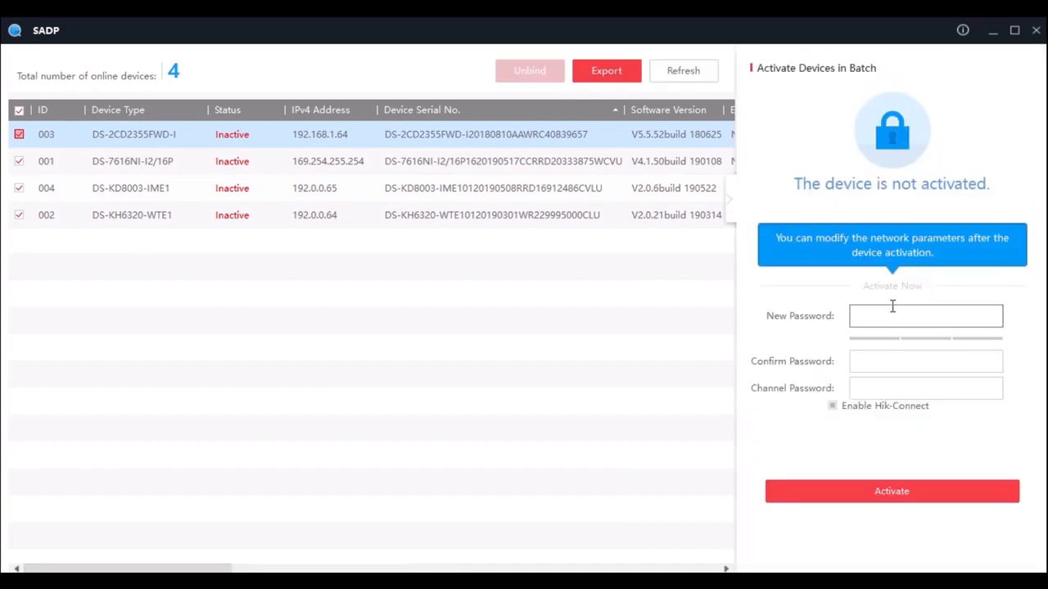
text(********)
key(Tab)
text(********)
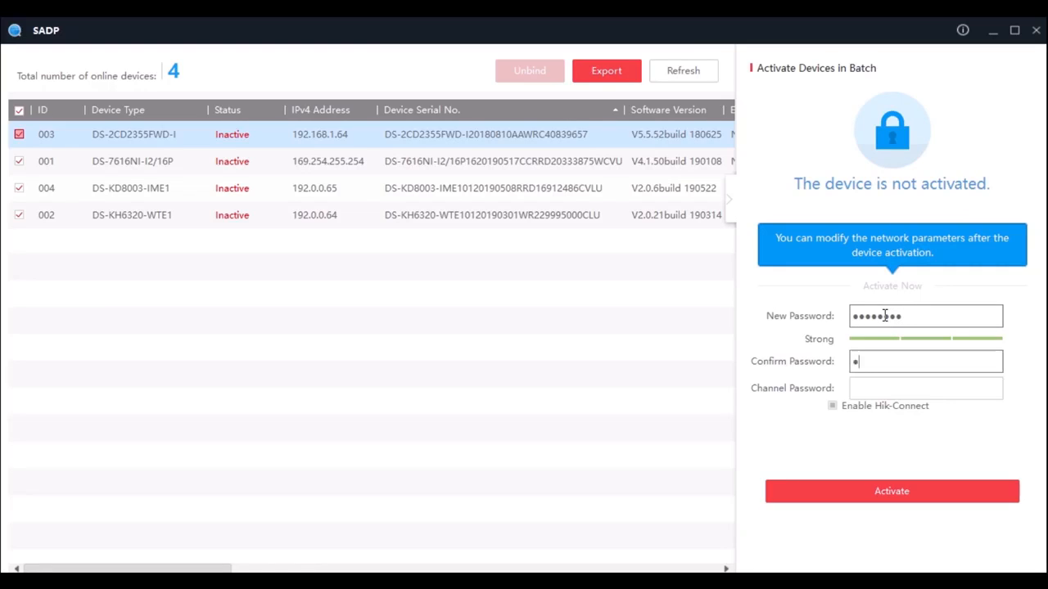
click(867, 386)
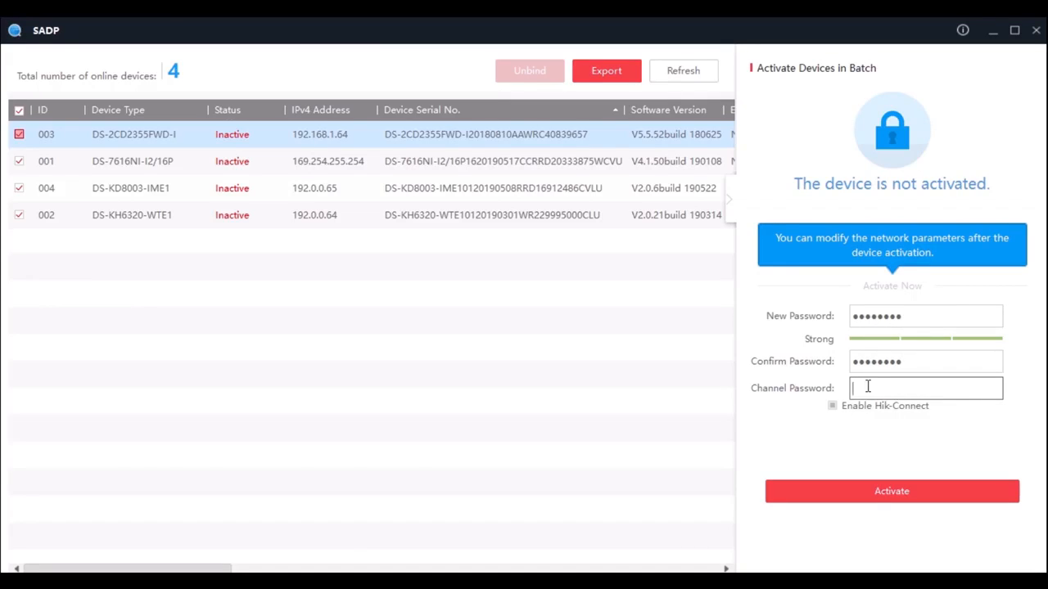
text(********)
click(904, 497)
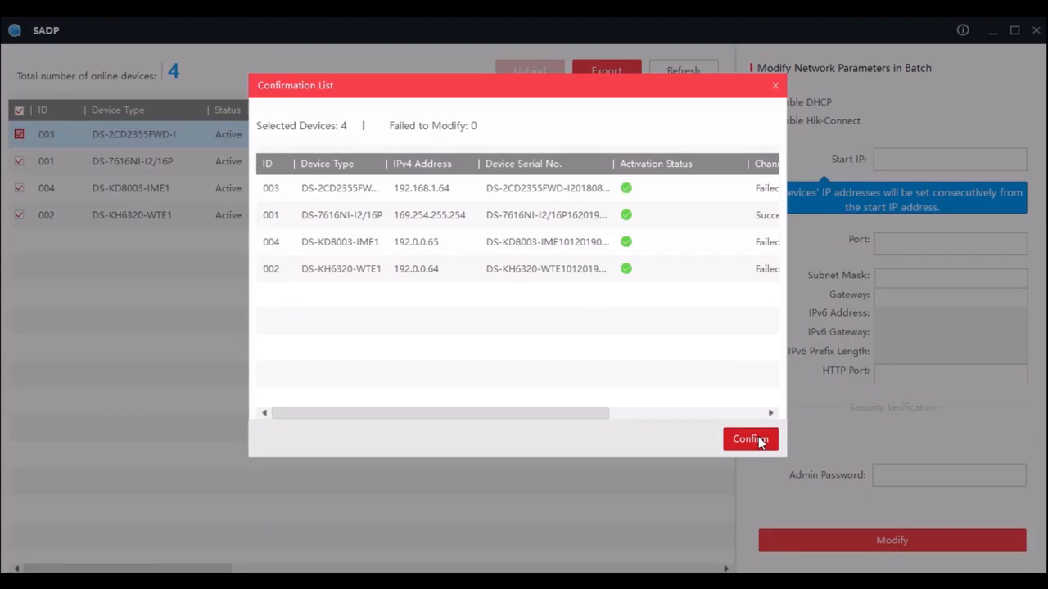
click(750, 439)
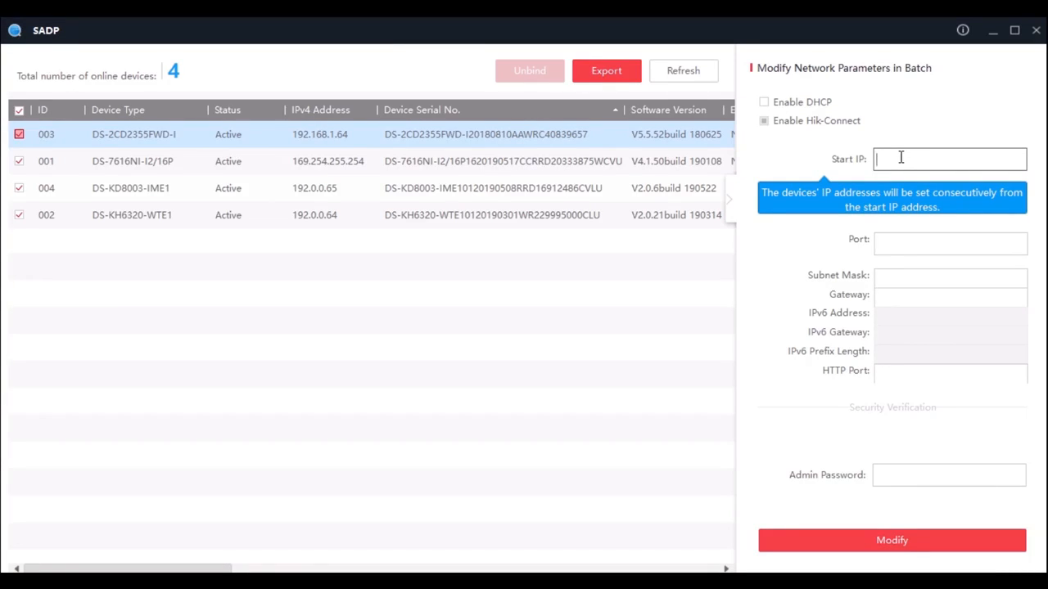
Set the batch network parameters to start IP 192.168.1.50, port 8000, subnet mask 255.255.255.0, gateway 192.168.1.1 and HTTP port 80
text(192.168.1.50)
key(Tab)
text(8000)
key(Tab)
text(255.)
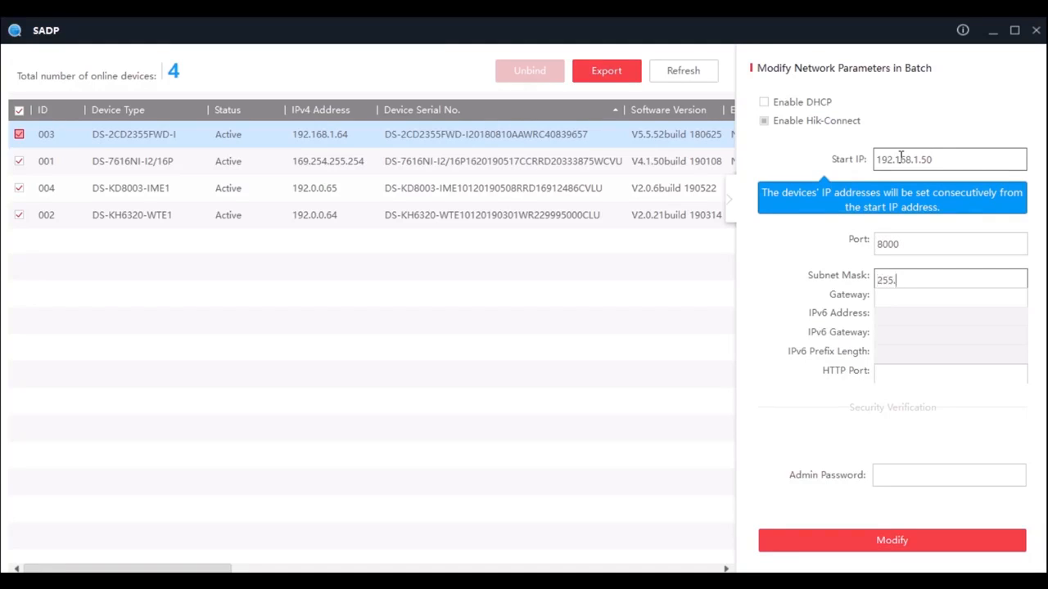
text(255.255.255.0)
key(Tab)
text(192.168.1.1)
key(Tab)
text(80)
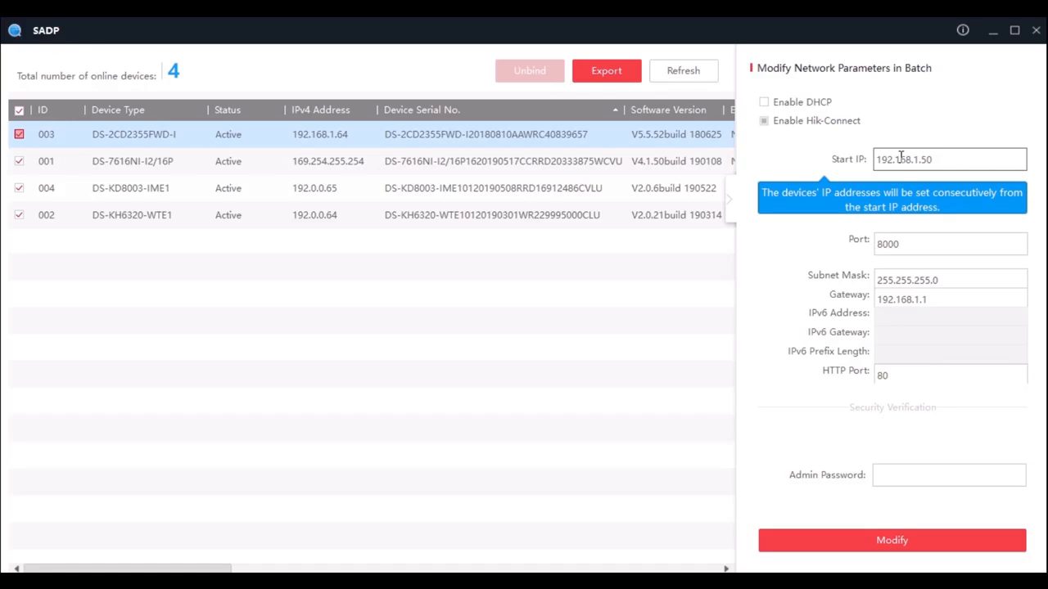
Enter the admin password and apply the network changes to all selected devices
click(921, 477)
text(a1234567)
click(908, 546)
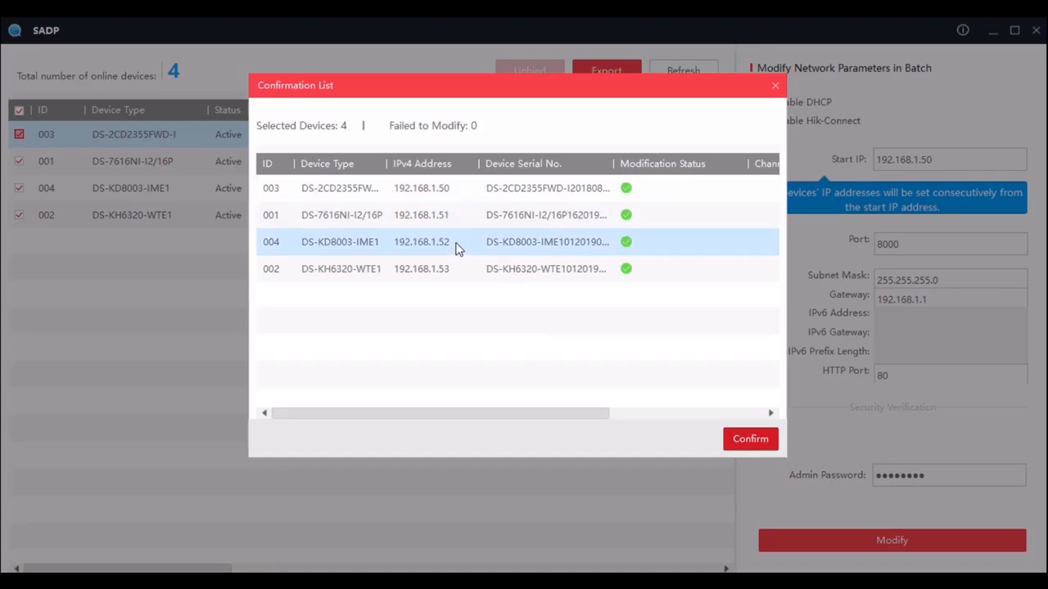
click(749, 440)
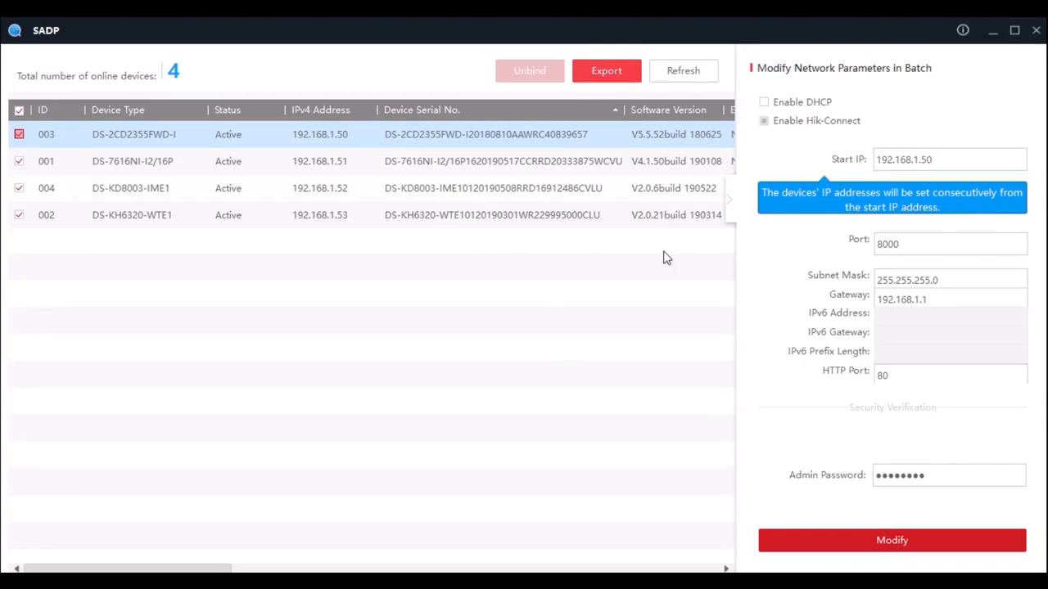
Select only the DS-2CD2355FWD-I device and open its forgotten-password reset options
click(729, 199)
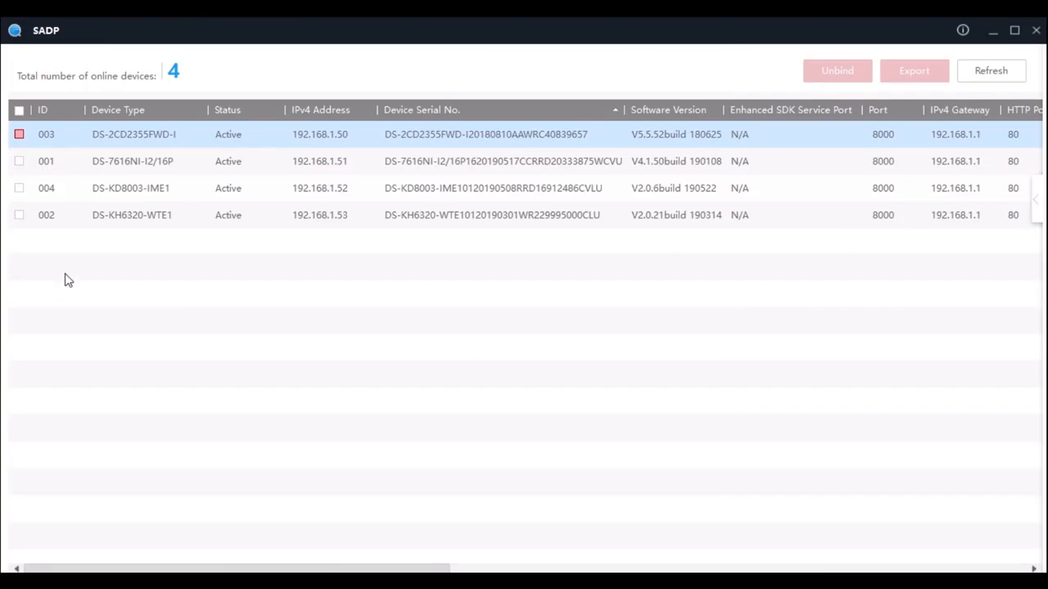
click(19, 135)
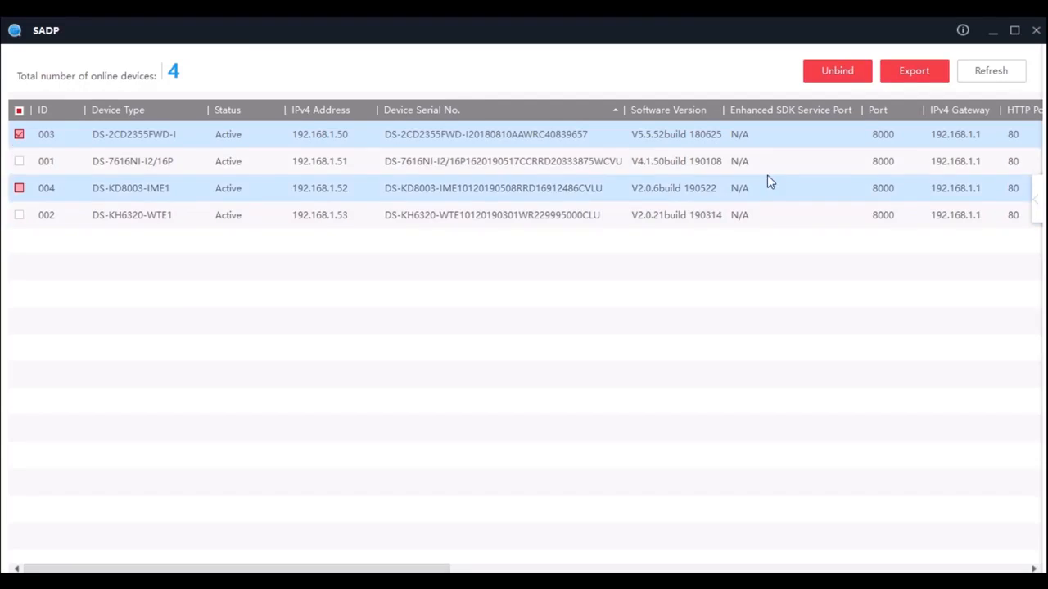
click(1036, 203)
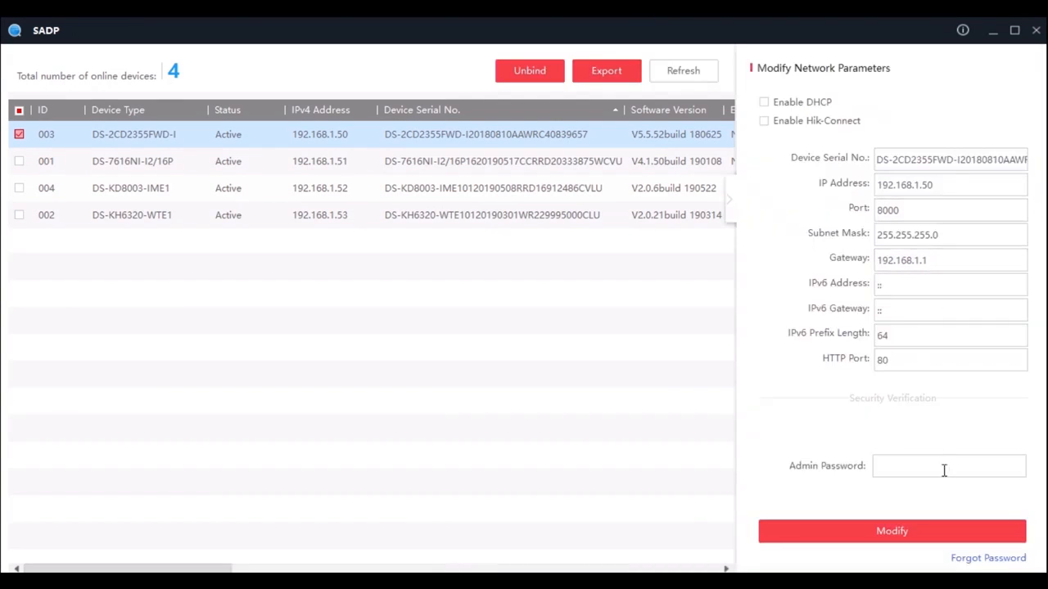
click(1003, 561)
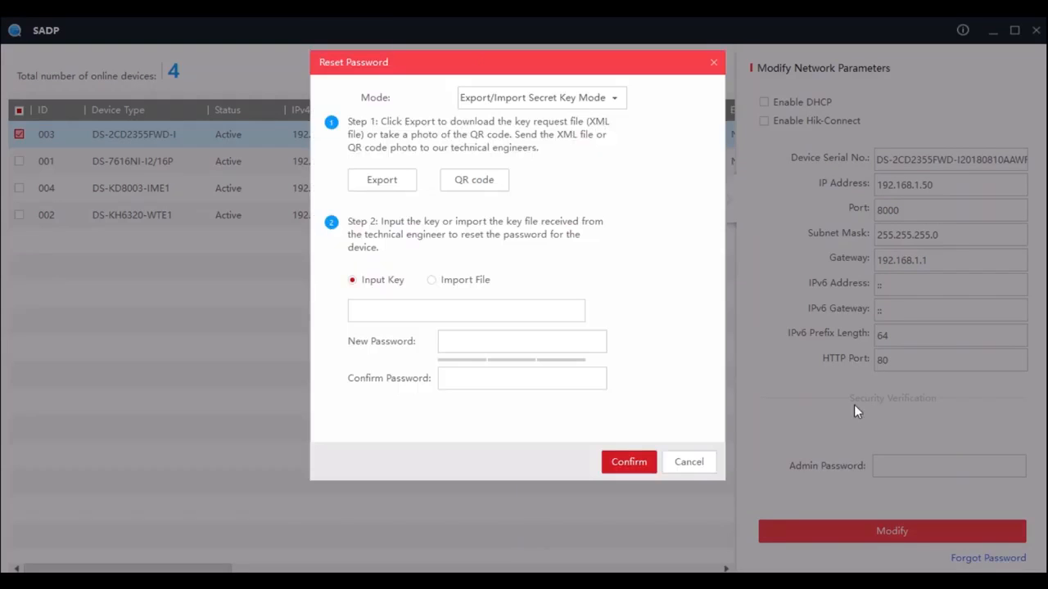
Look at where the key request is exported and a key file is imported, then cancel the password reset
click(383, 180)
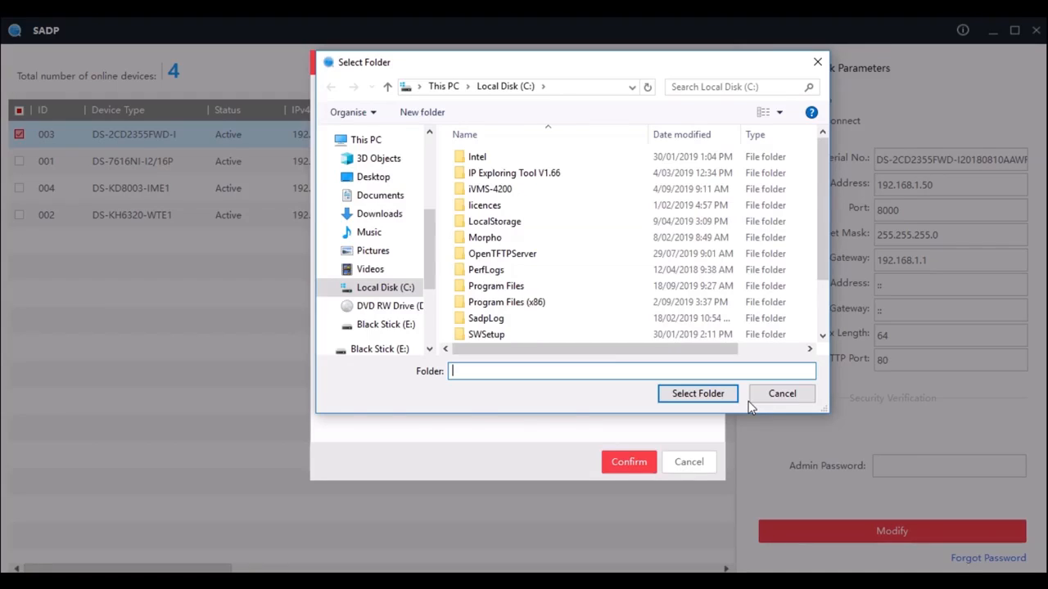
click(748, 401)
click(457, 282)
click(573, 314)
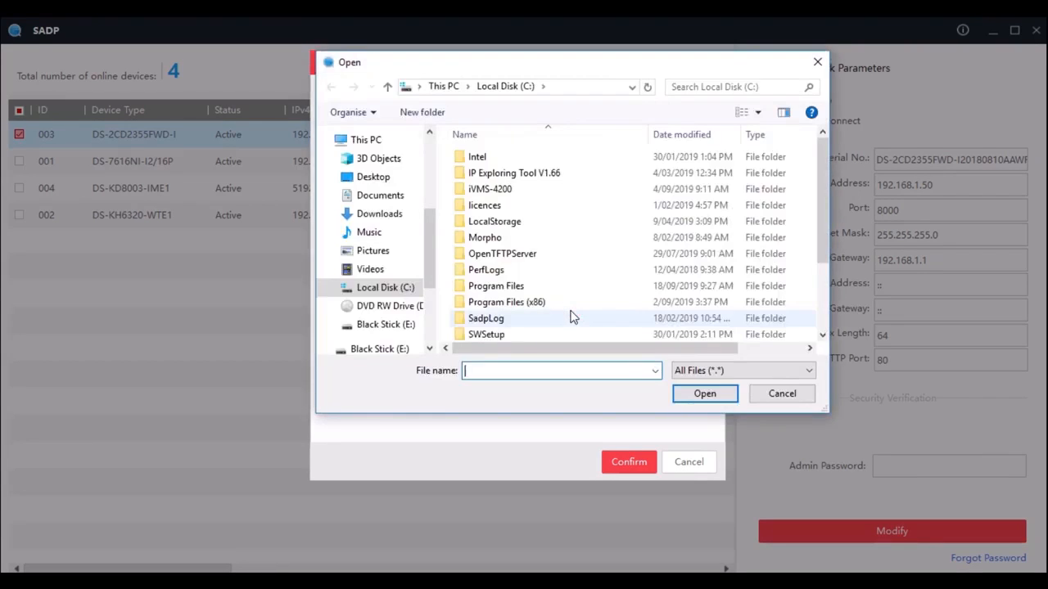
click(781, 398)
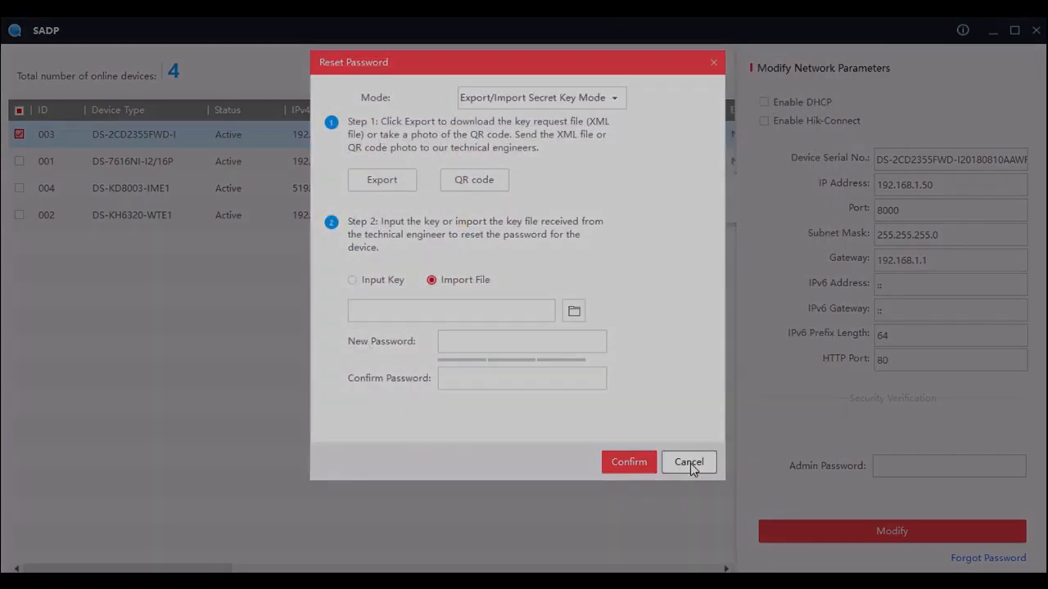
click(689, 462)
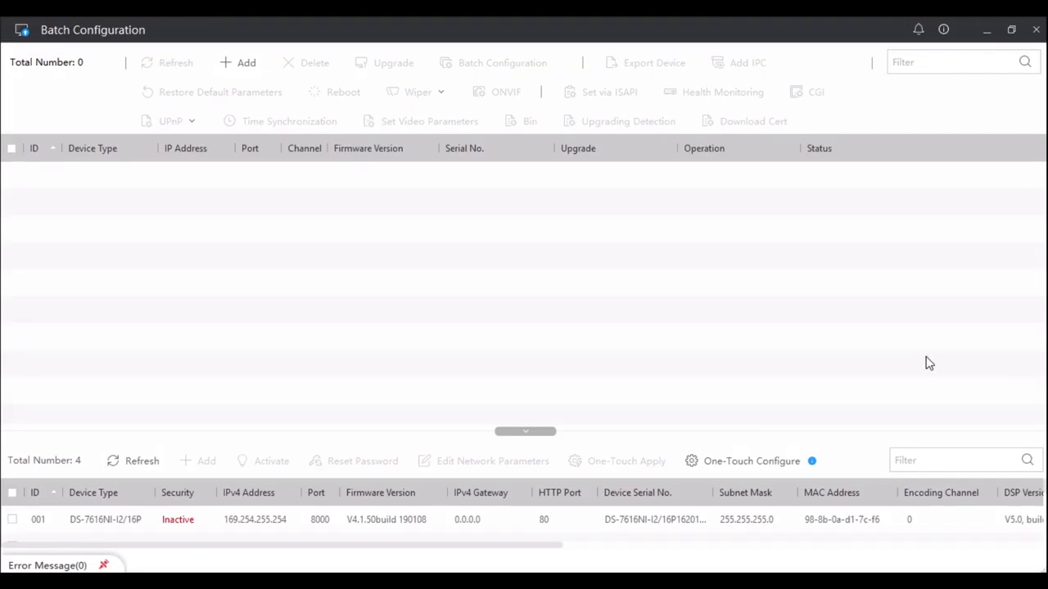
In the Batch Configuration tool, enlarge the online device list so all detected devices fit
drag(536, 432, 545, 322)
click(225, 447)
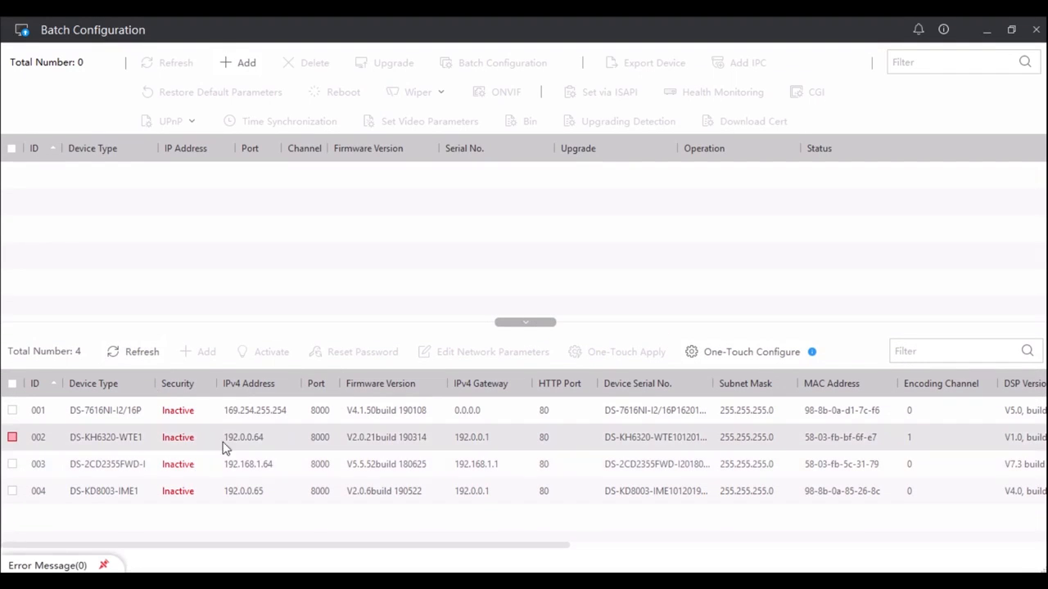
click(288, 429)
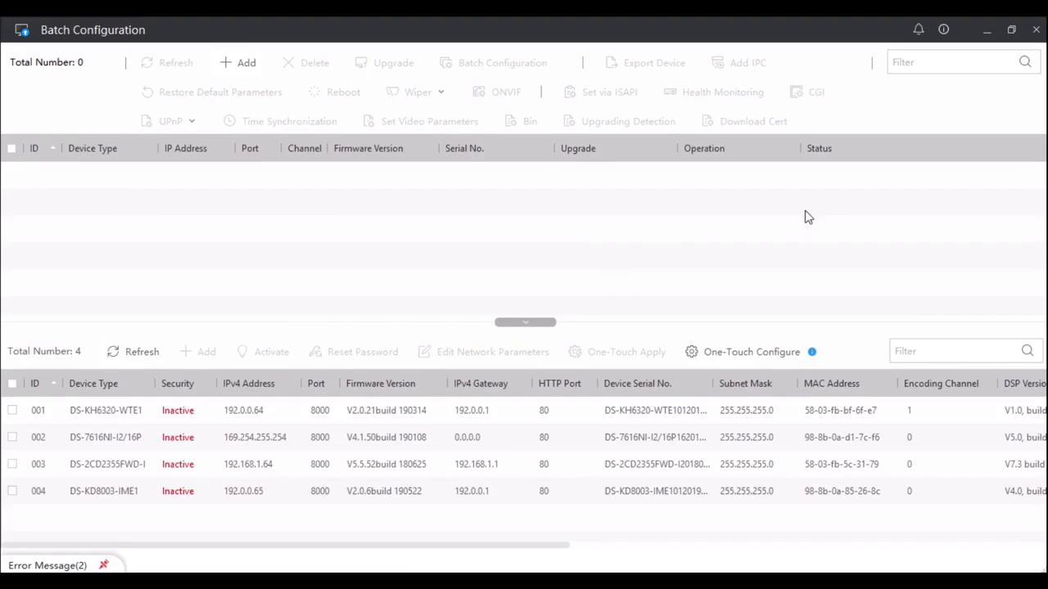
Check the installed Batch Configuration version in the program information
click(944, 29)
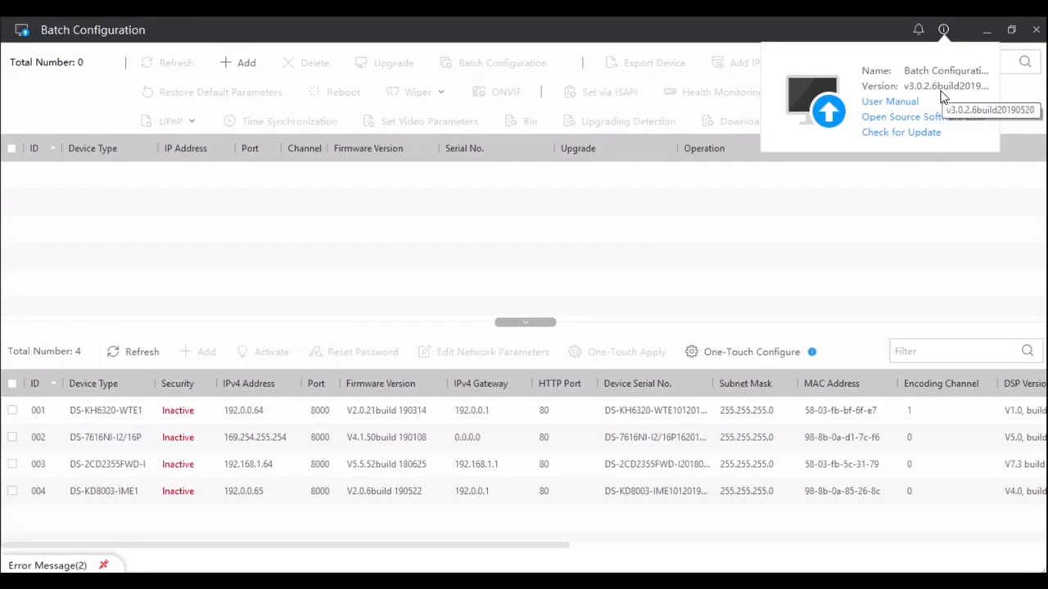
click(864, 207)
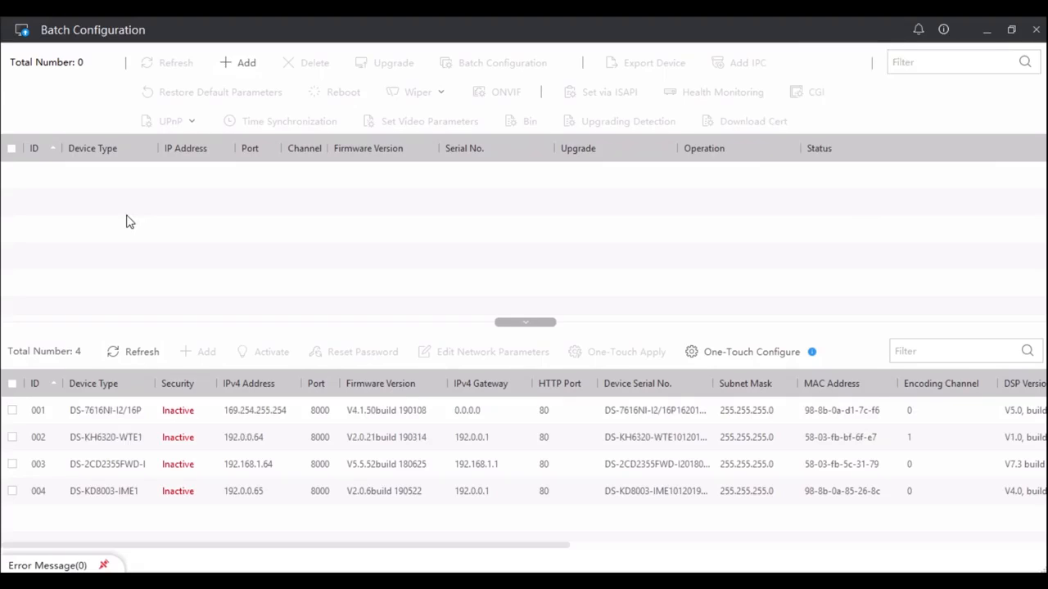
Select all online devices and activate them with a new, confirmed device password
click(12, 383)
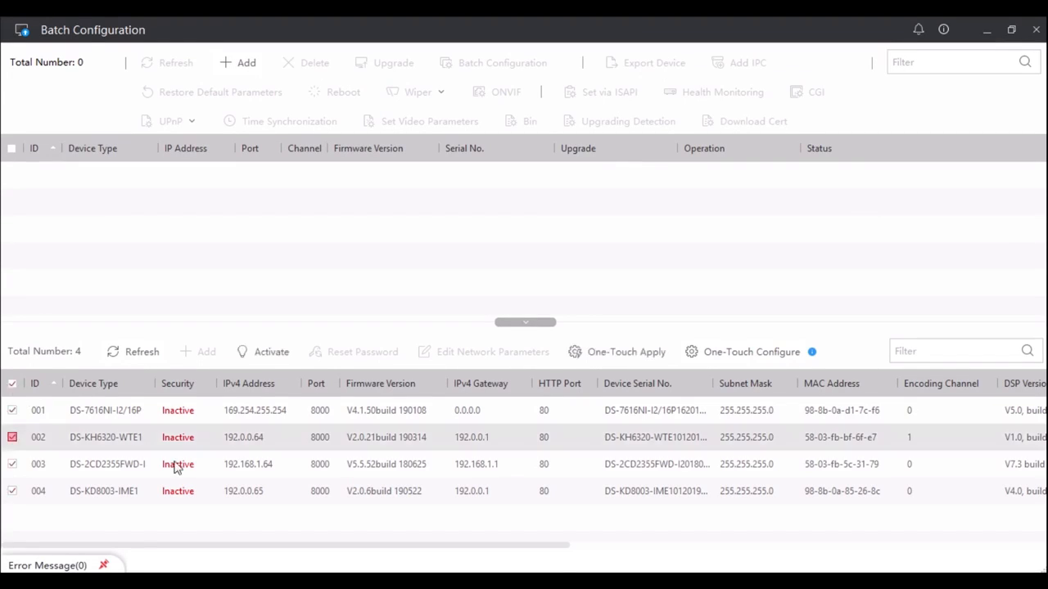
click(275, 357)
text(••••••••)
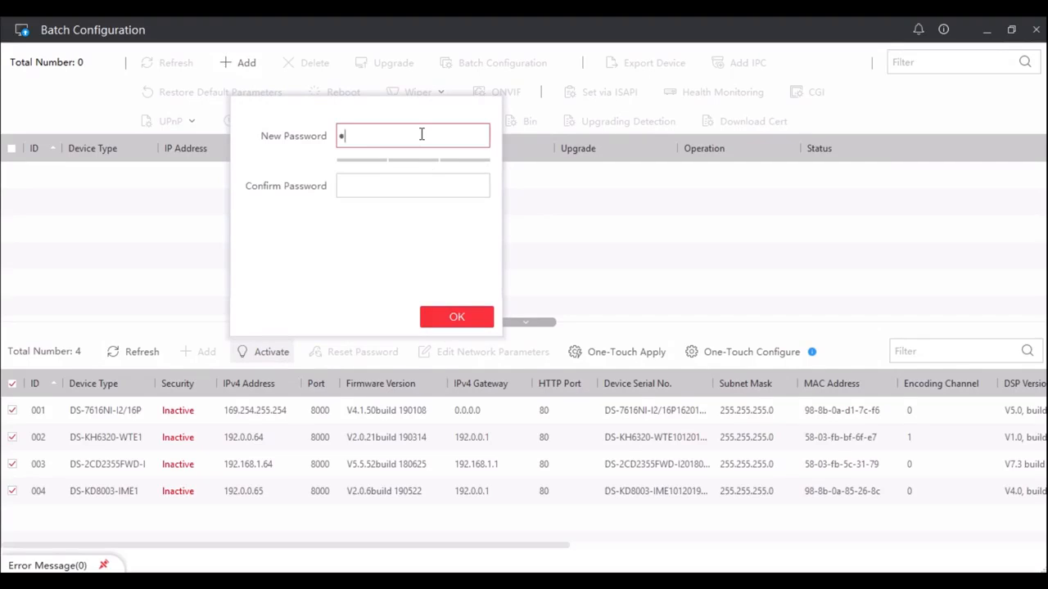
key(Tab)
text(••••••••)
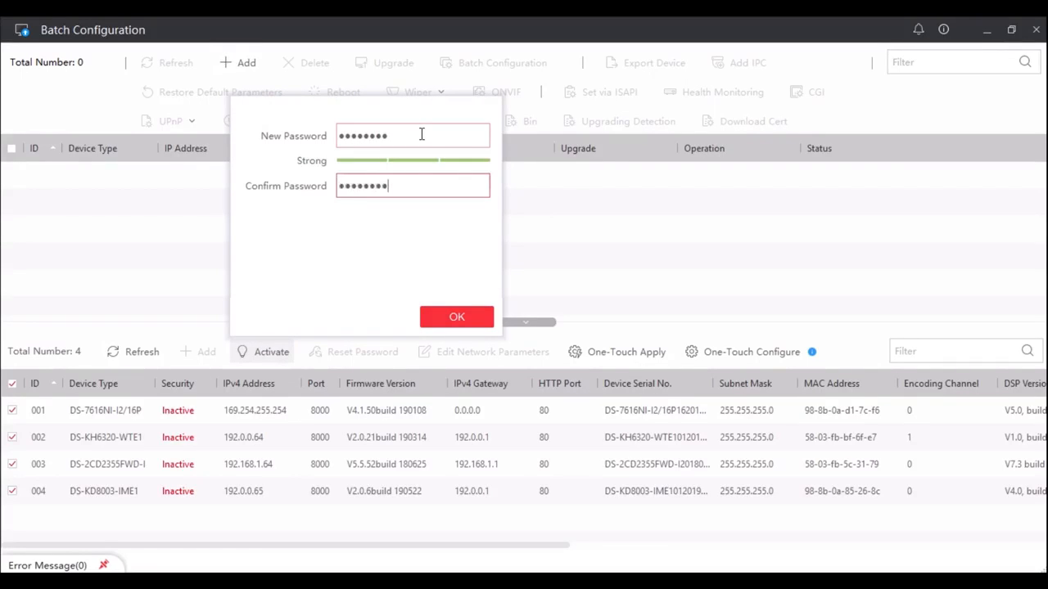
click(457, 315)
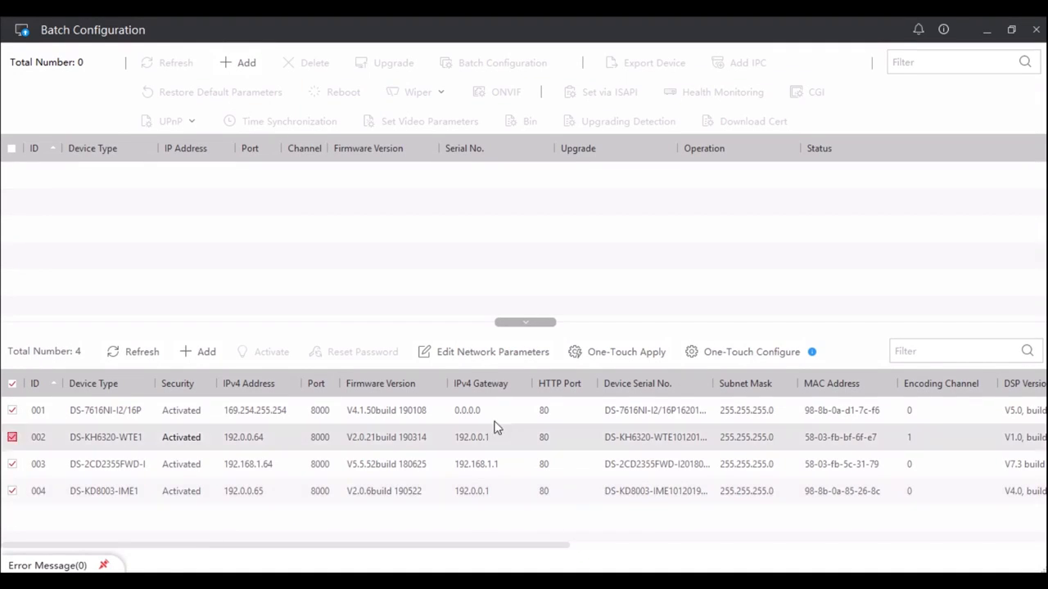
Edit the selected devices' network parameters: start IP 192.168.1.50, port 8000 and subnet mask 255.255.255.0
click(470, 359)
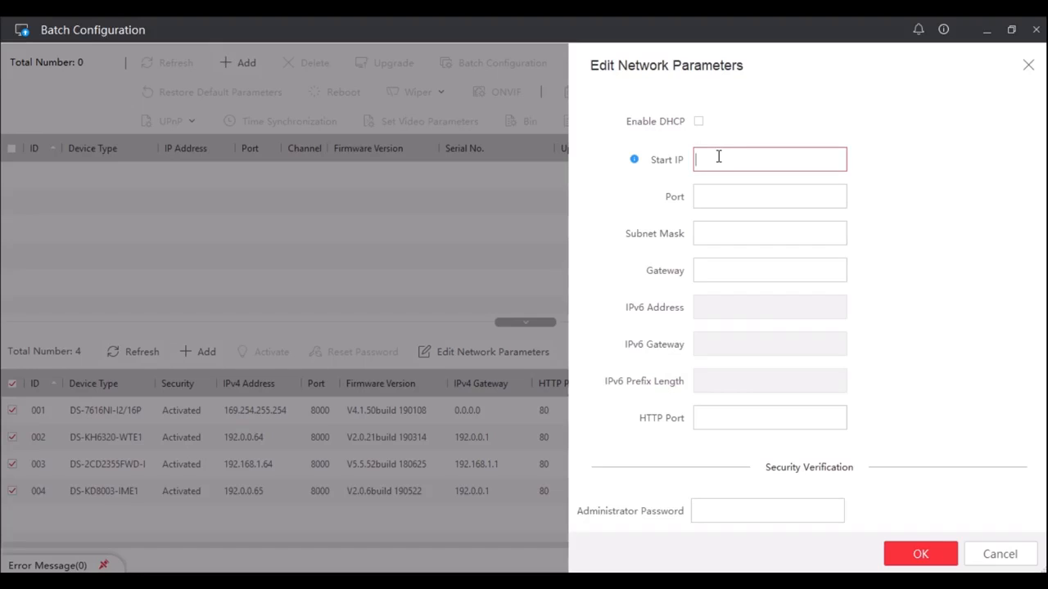
text(192.168.1.50)
key(Tab)
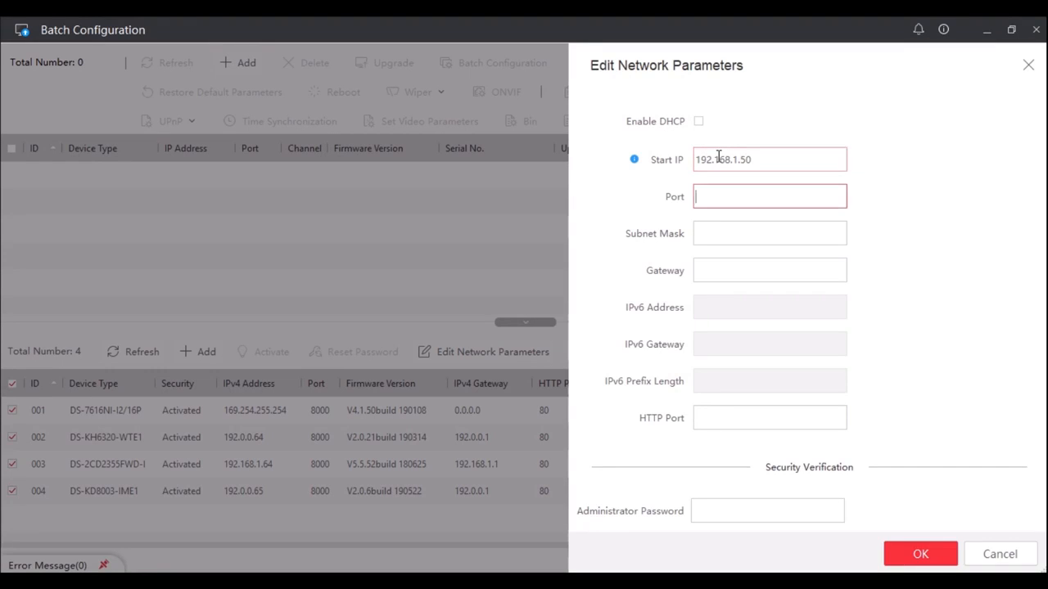
text(8000)
key(Tab)
text(2)
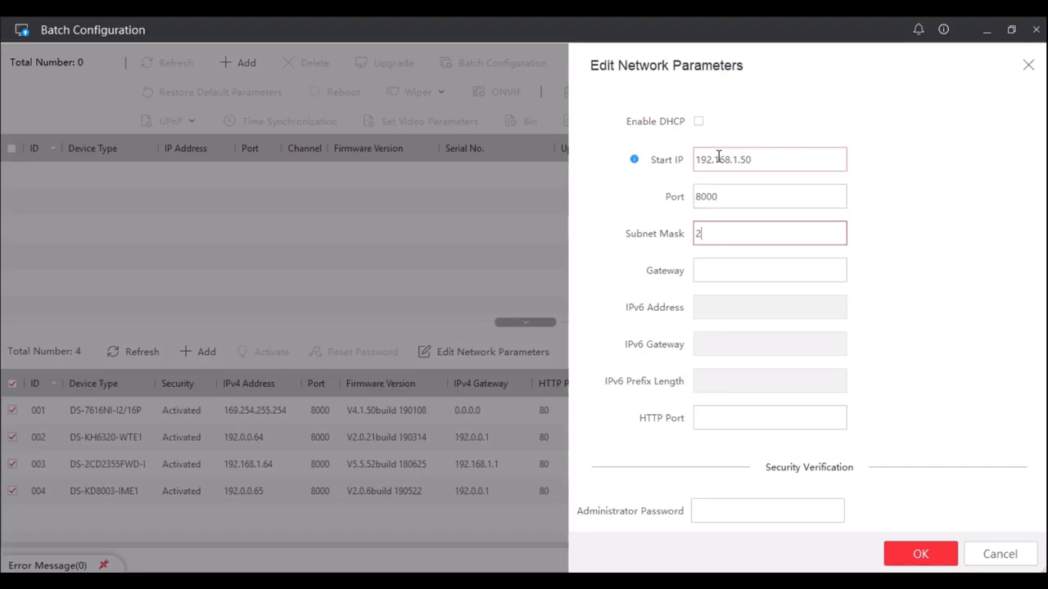
text(55.255.255.0)
key(Tab)
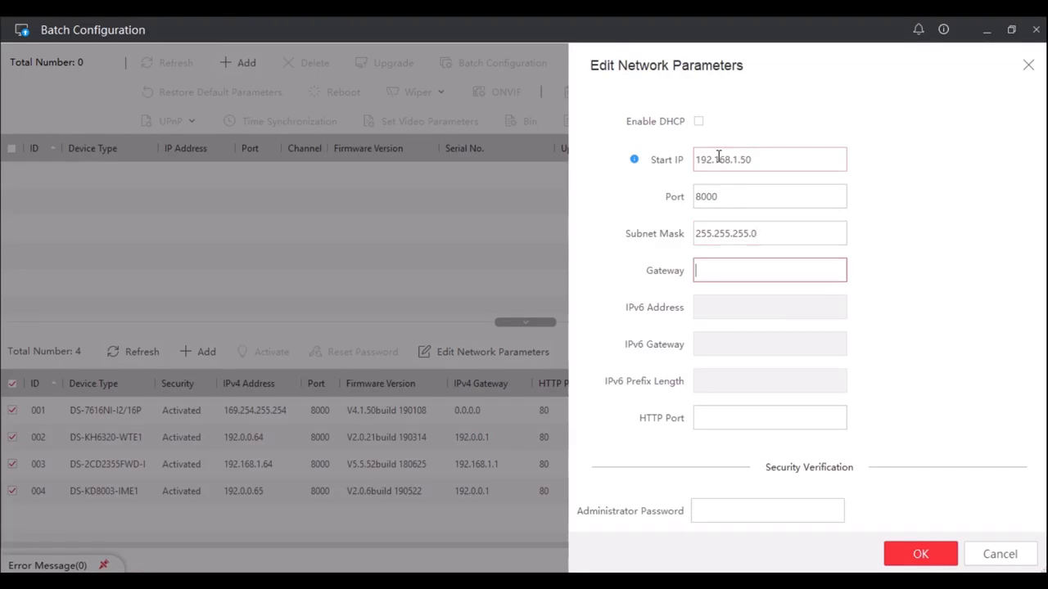
Set the gateway to 192.168.1.1 and HTTP port to 80, enter the administrator password and apply the network parameters
text(192.168.1.1)
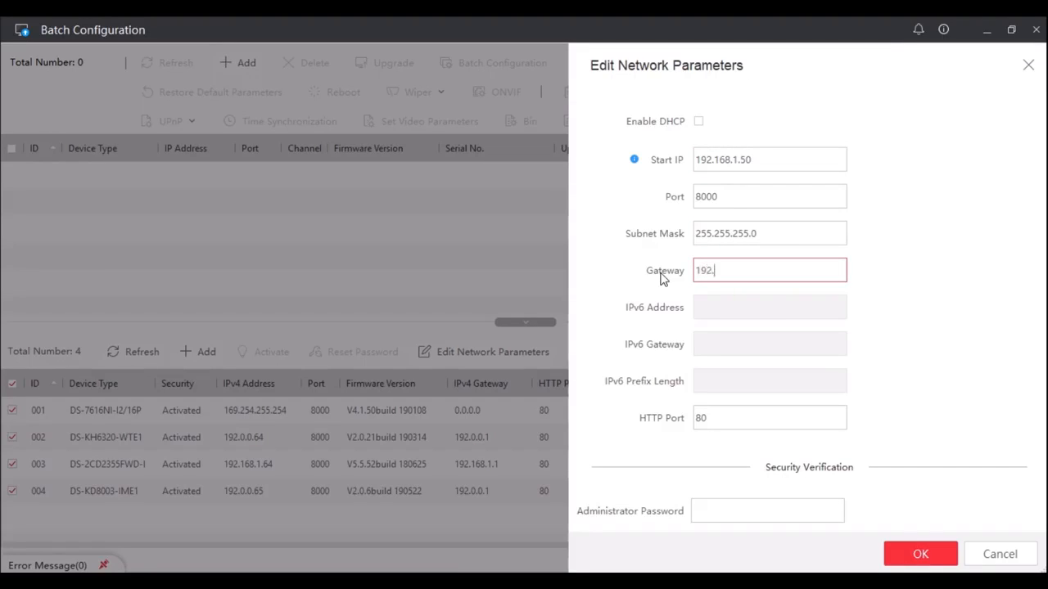
key(Tab)
key(BackSpace)
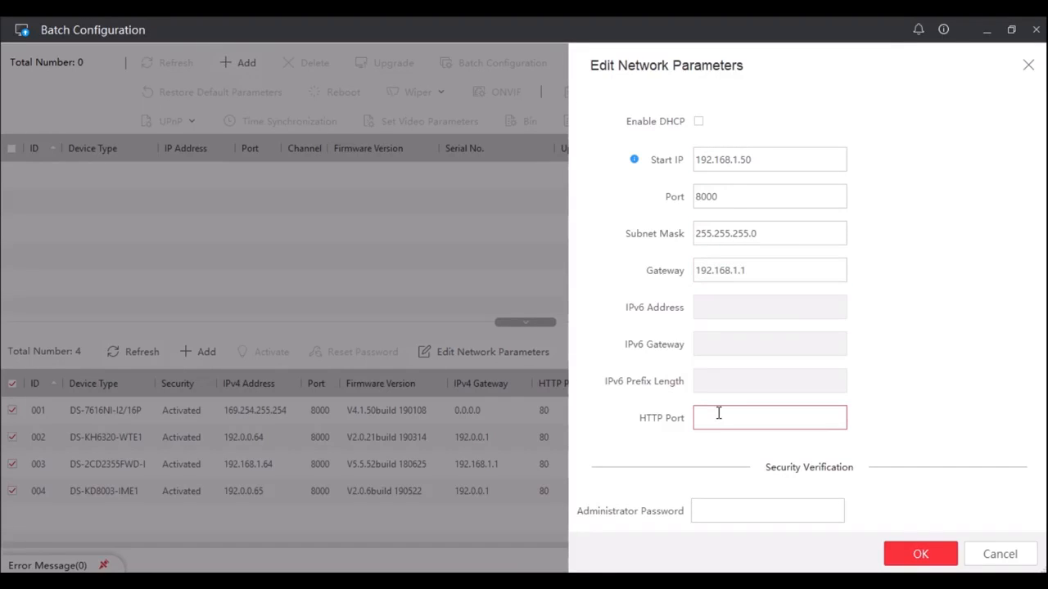
text(80)
key(Tab)
text(********)
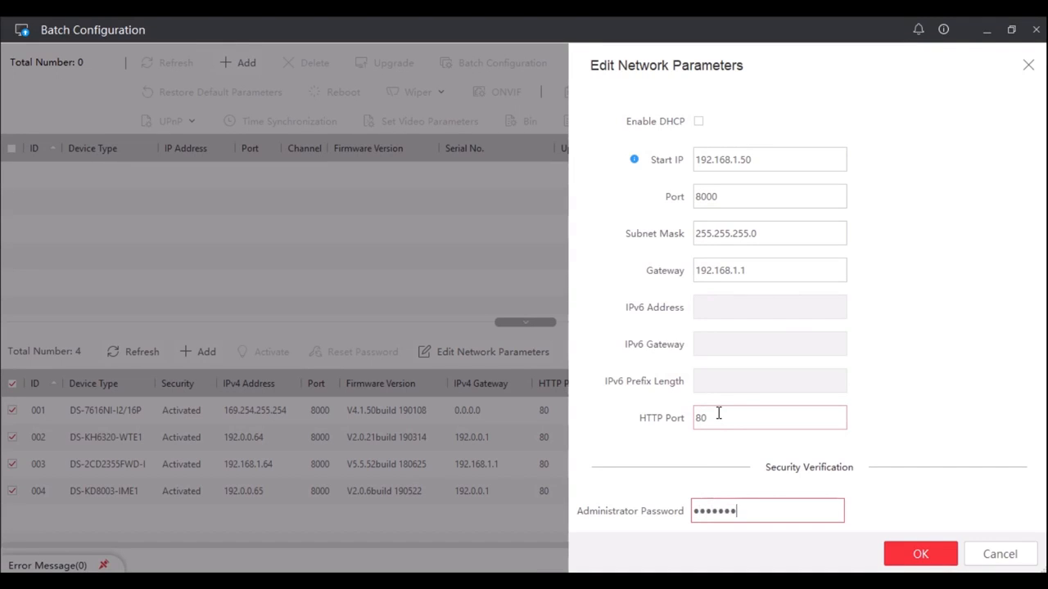
click(947, 563)
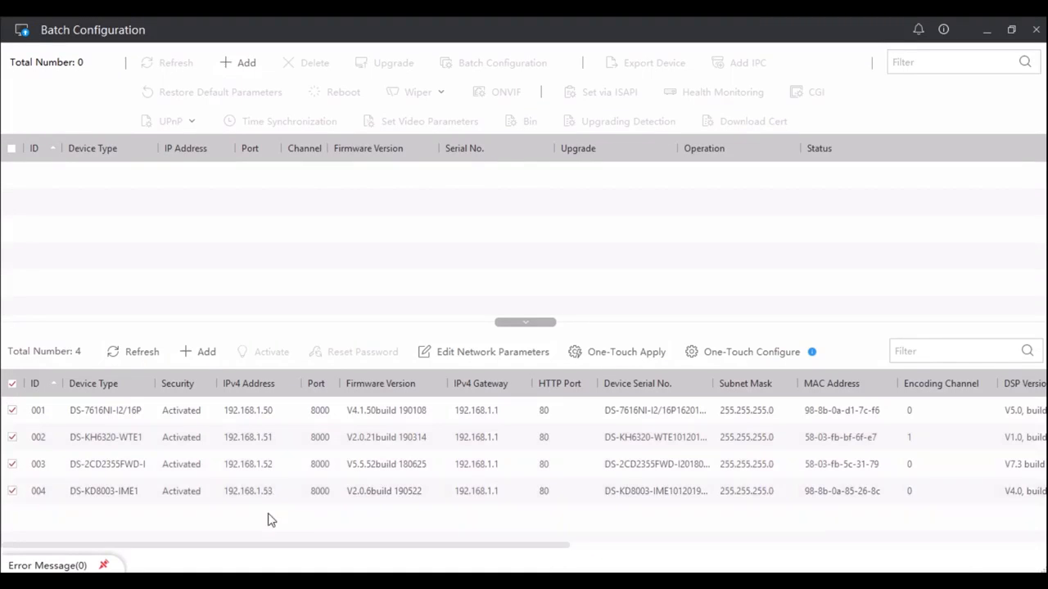
Add the selected online devices to the managed device list, entering the password for the admin account
click(206, 352)
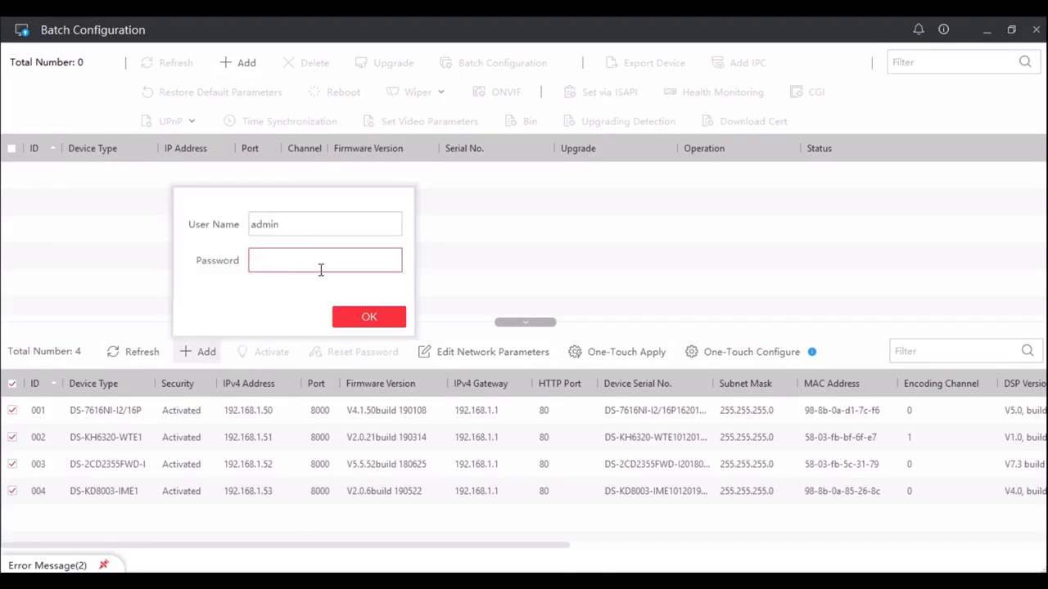
text(********)
click(370, 318)
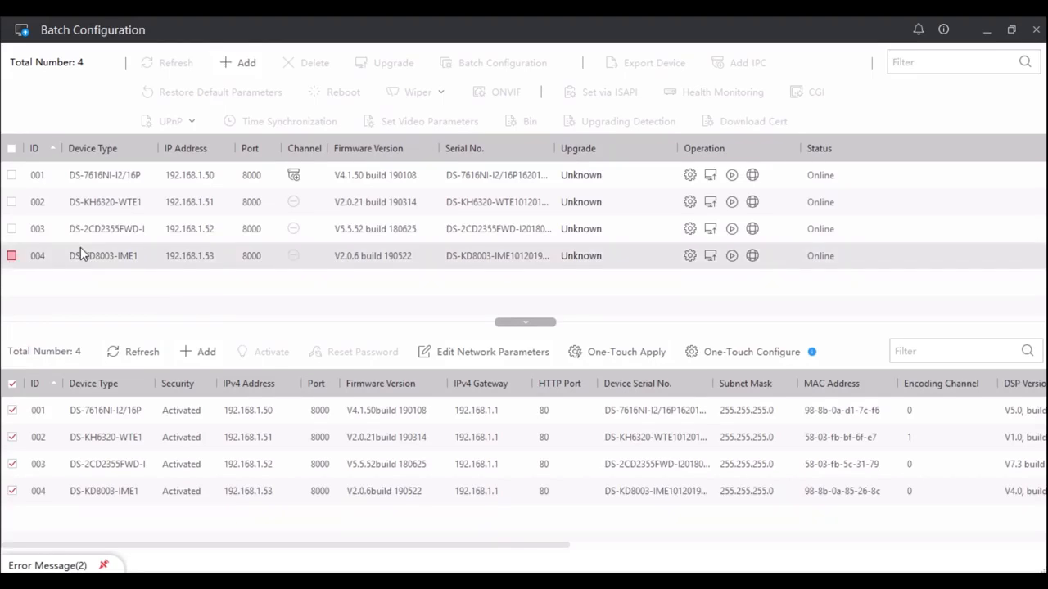
Restore the managed DS-7616NI-I2/16P, DS-KH6320-WTE1 and DS-2CD2355FWD-I devices with Complete Restoration and delete them from the managed list
click(12, 176)
click(12, 202)
click(12, 230)
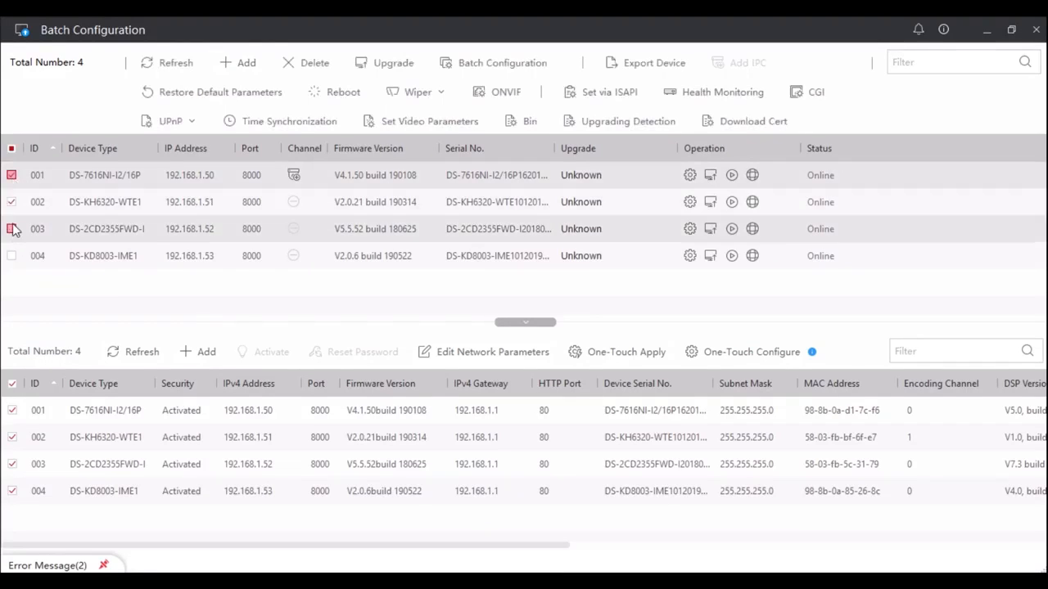
click(224, 95)
click(562, 232)
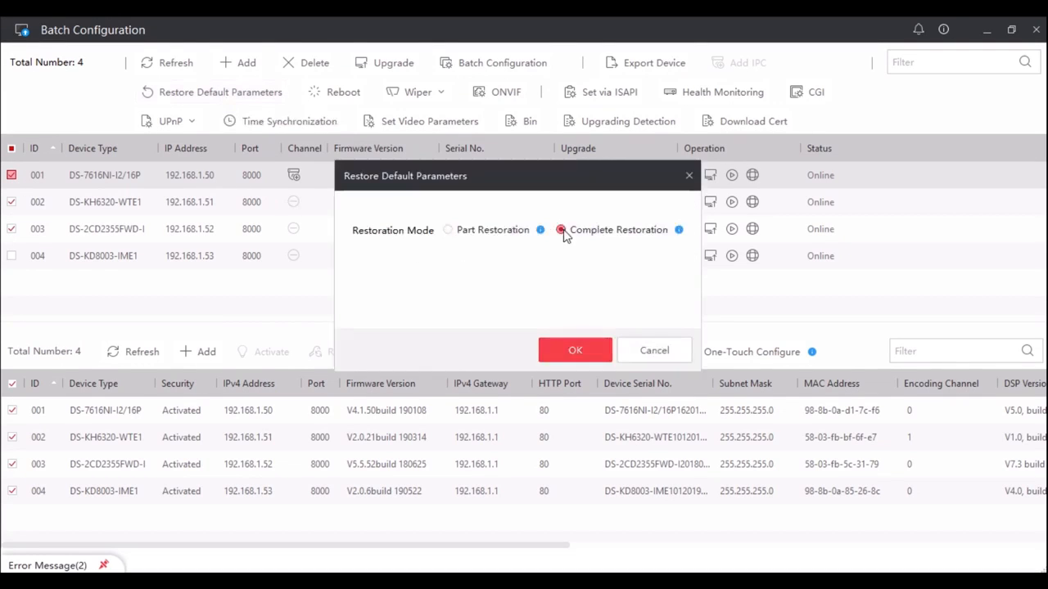
click(587, 351)
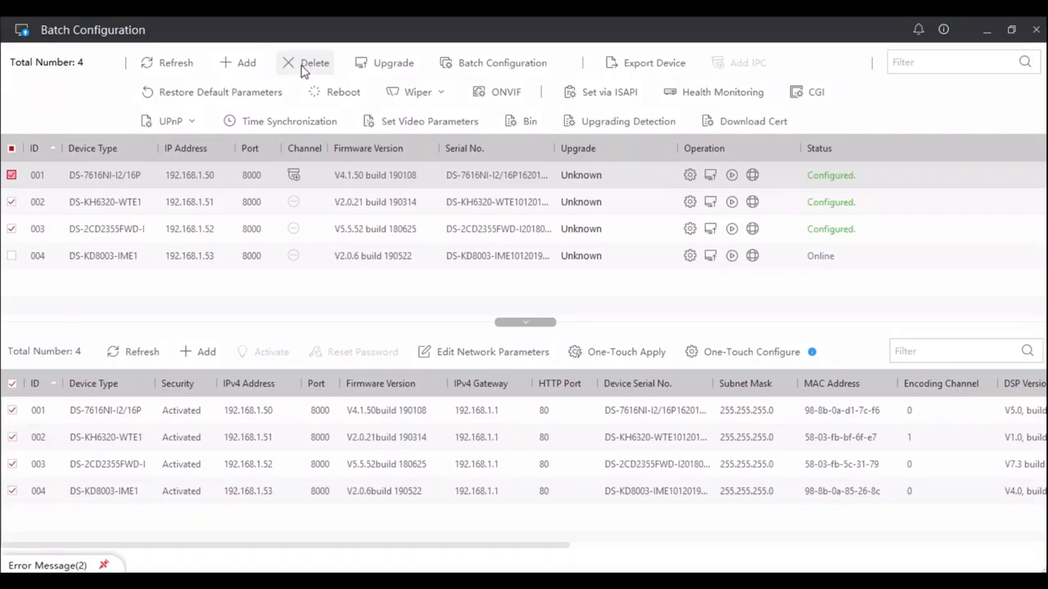
click(304, 70)
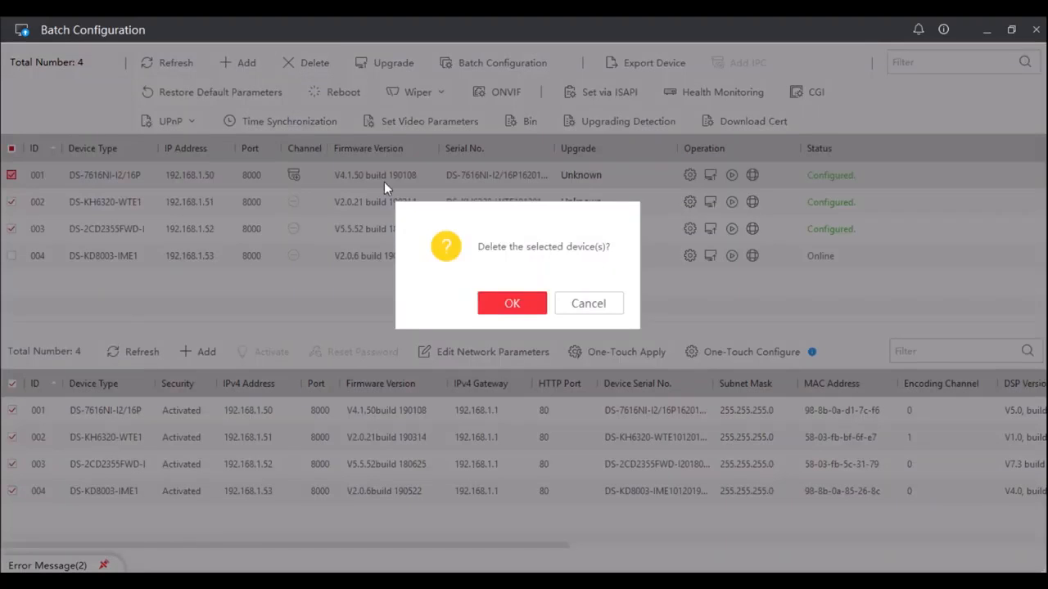
click(512, 303)
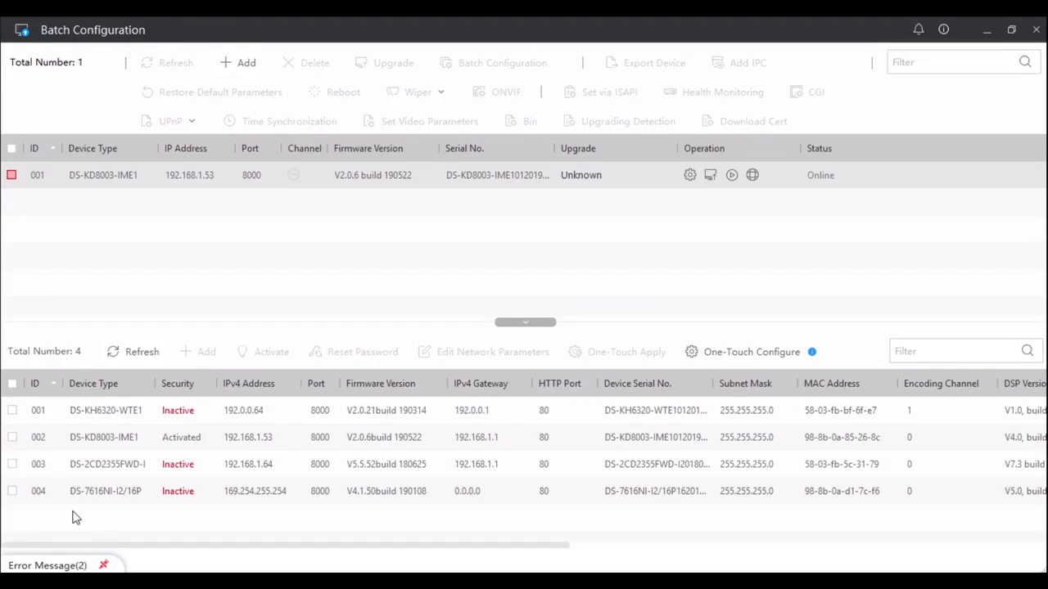
Look at the password reset for the activated DS-KD8003-IME1, including the key request export and key file import, then cancel it
click(12, 437)
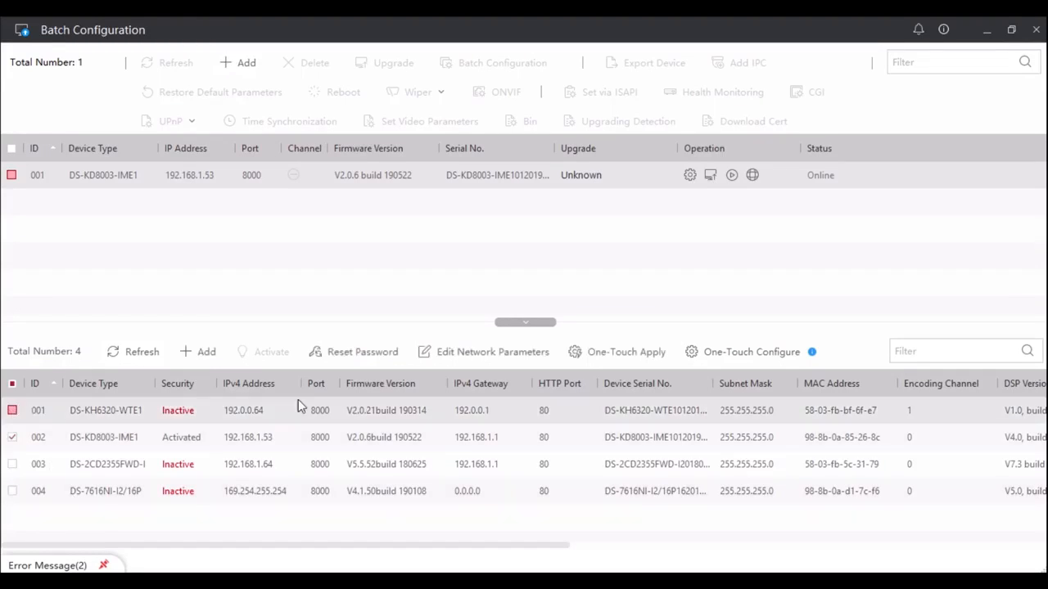
click(345, 353)
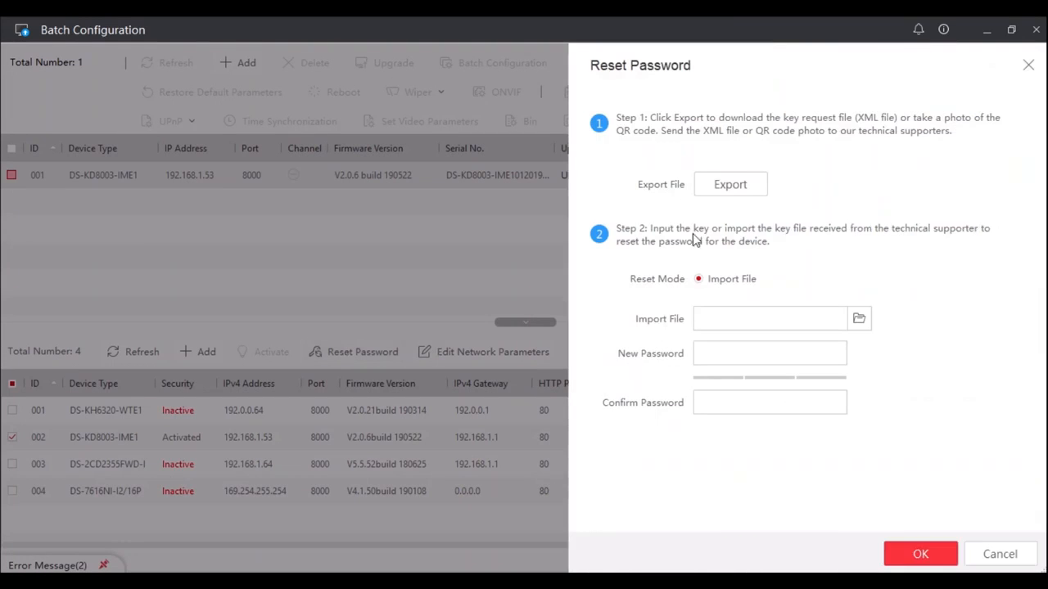
click(744, 188)
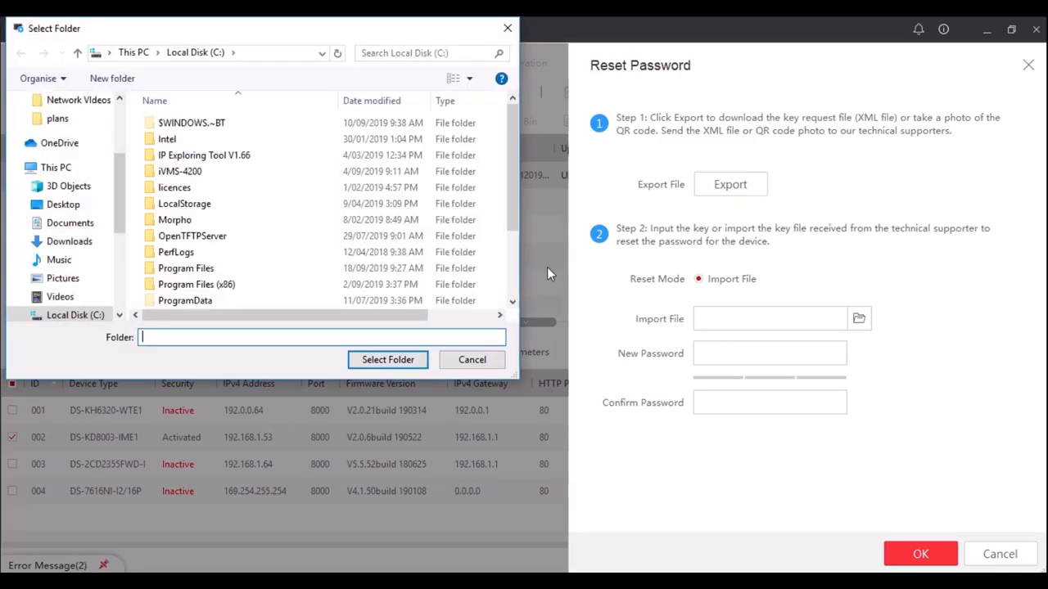
click(479, 362)
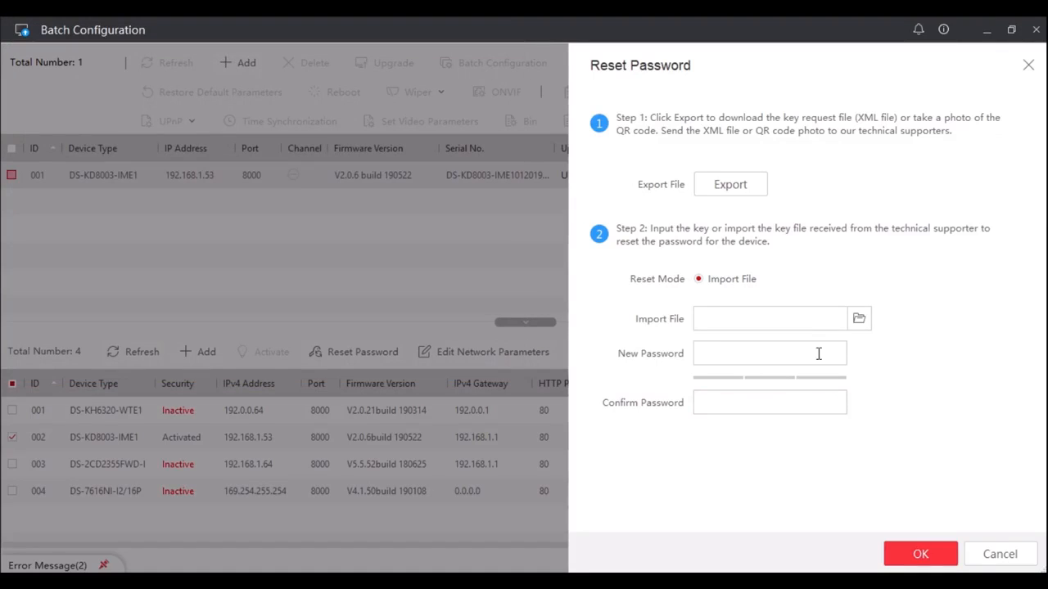
click(859, 320)
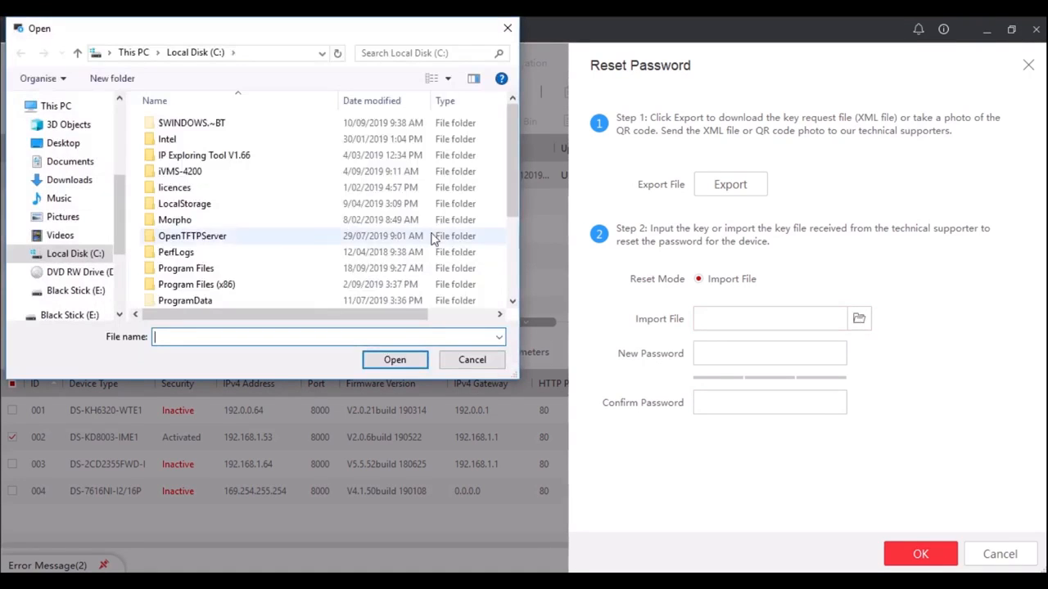
click(494, 365)
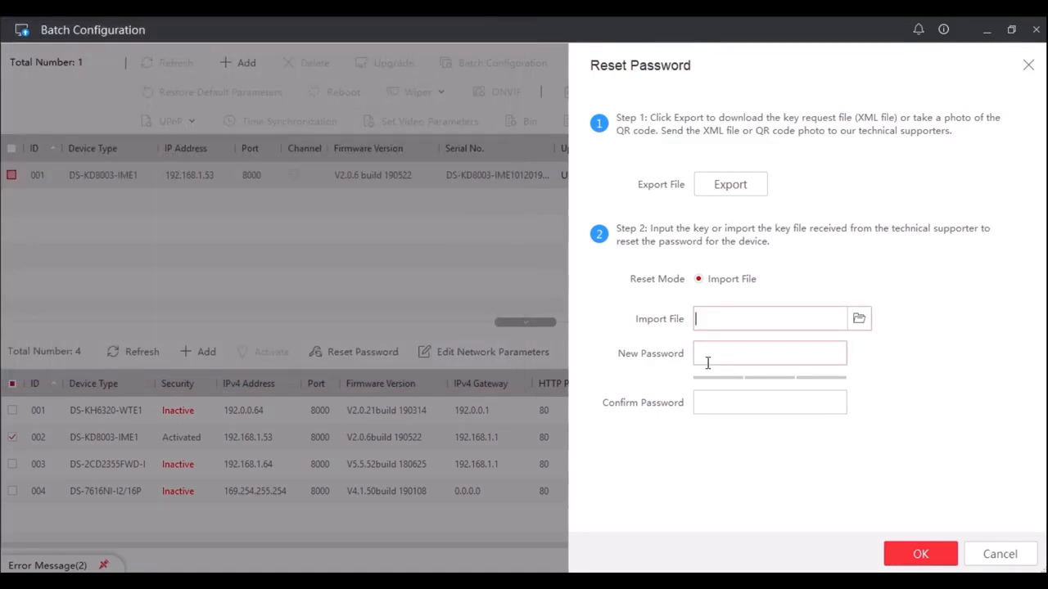
click(998, 554)
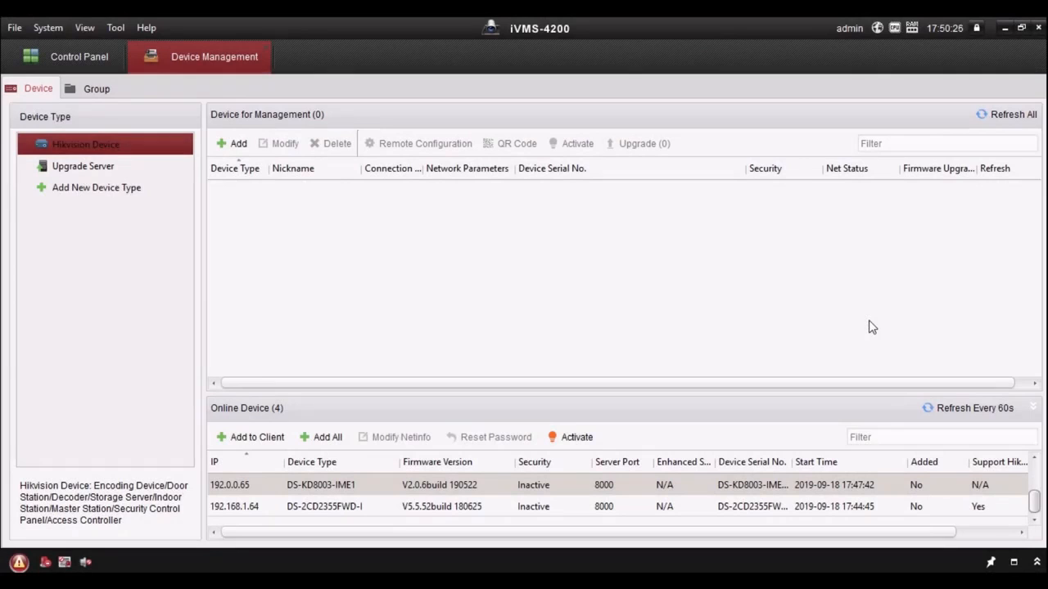
Switch to iVMS-4200 and check the installed client version in the program information
click(146, 27)
click(171, 147)
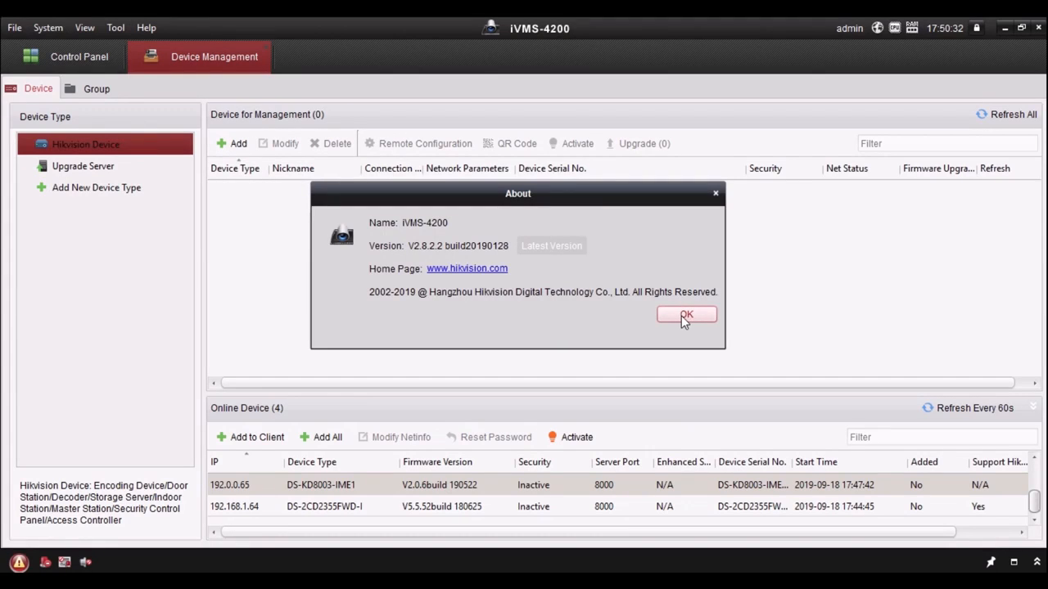
click(685, 317)
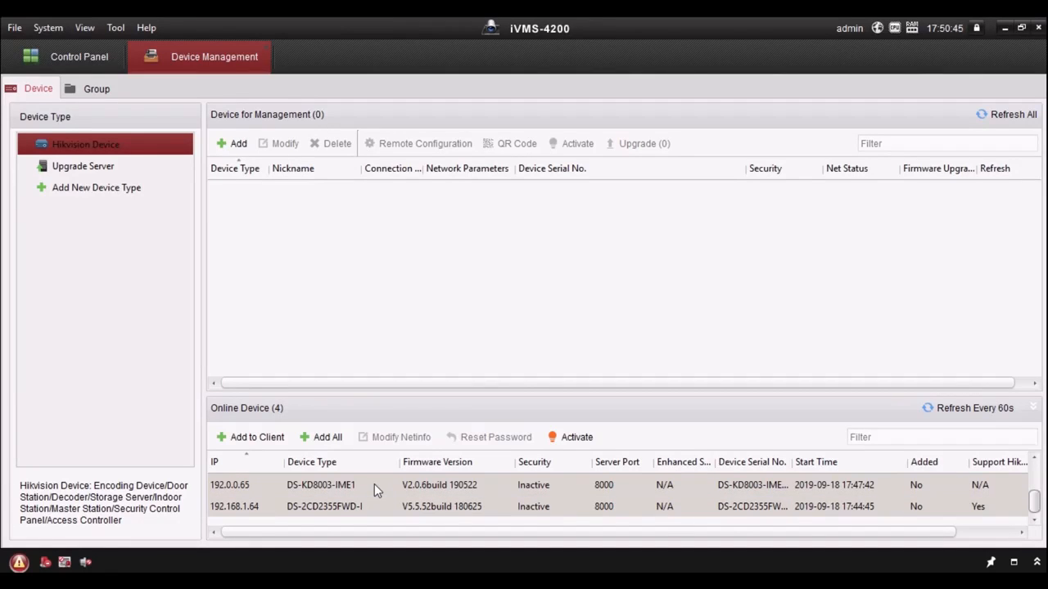
Activate the selected online devices with a new, confirmed device password and enter the network cameras' default password
click(596, 433)
click(578, 197)
text(admin1234)
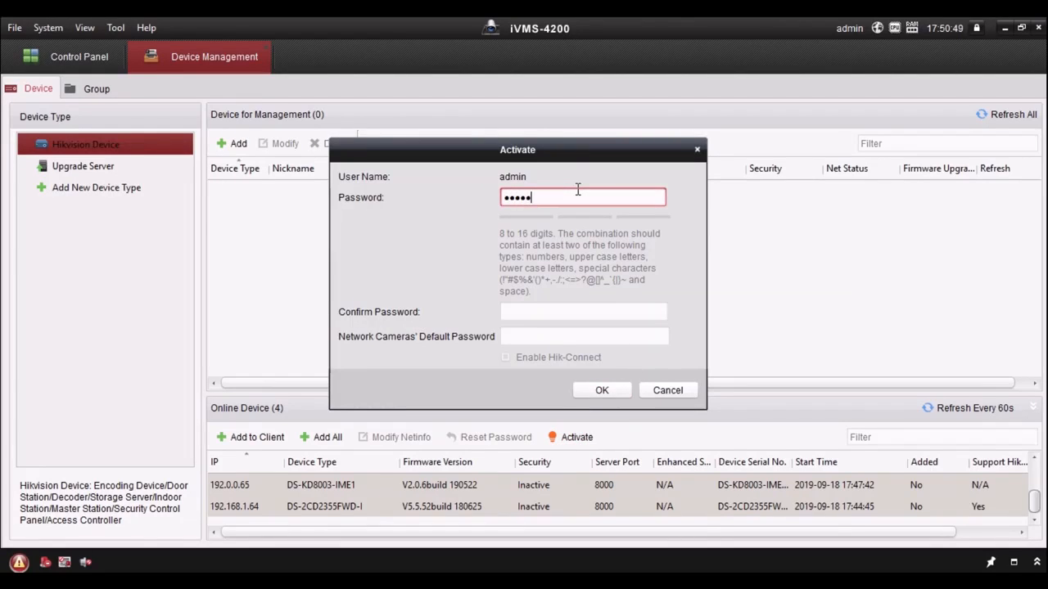
key(Tab)
text(admin1234)
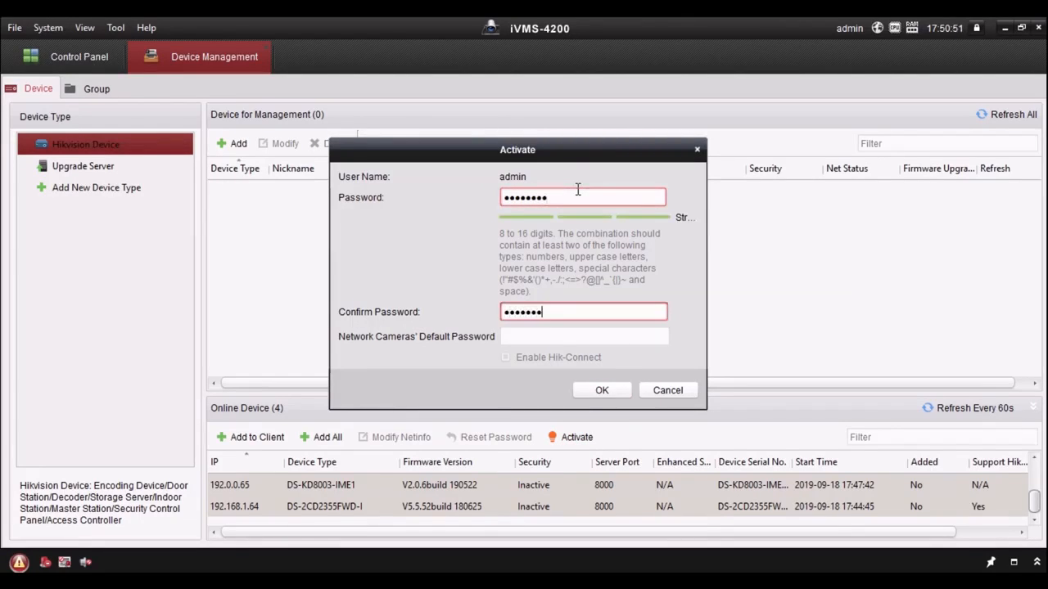
key(Tab)
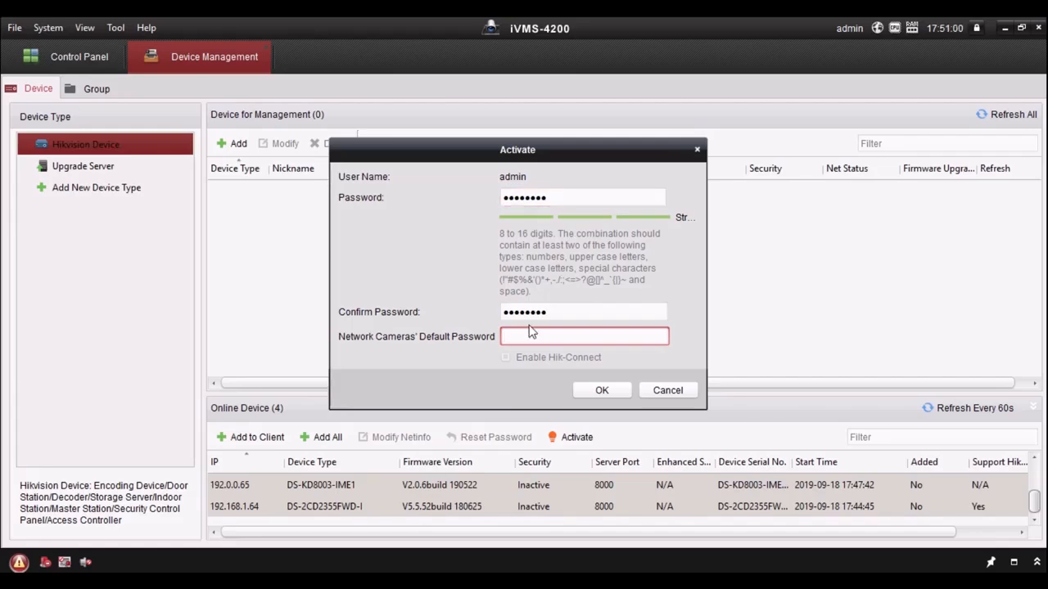
text(********)
click(603, 391)
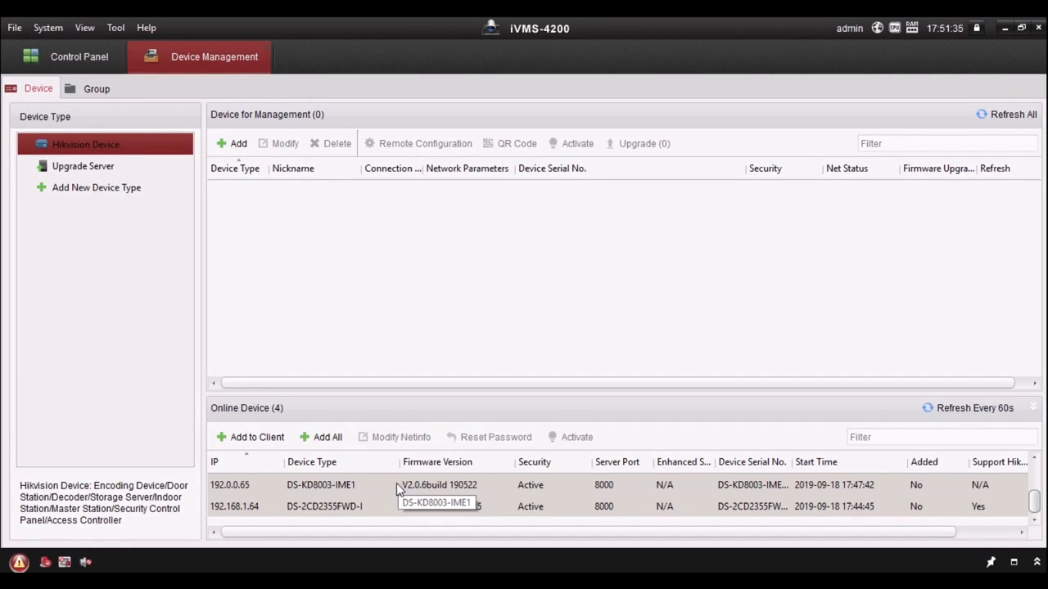
Open the network parameters of the online DS-KD8003-IME1 device and set its IP address to 192.168.1.50
click(344, 485)
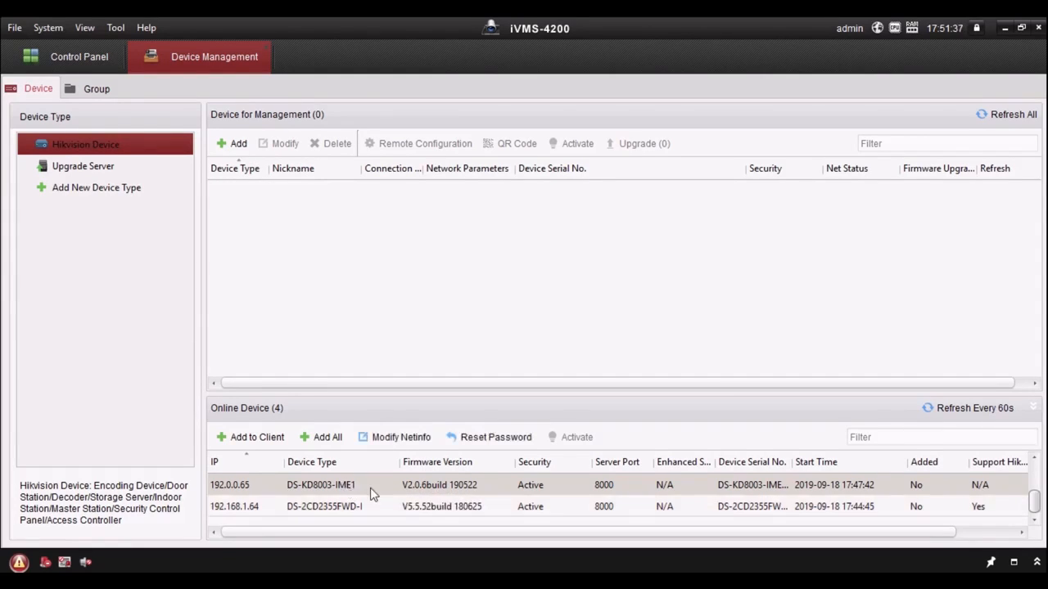
click(414, 438)
drag(496, 275, 366, 274)
text(1)
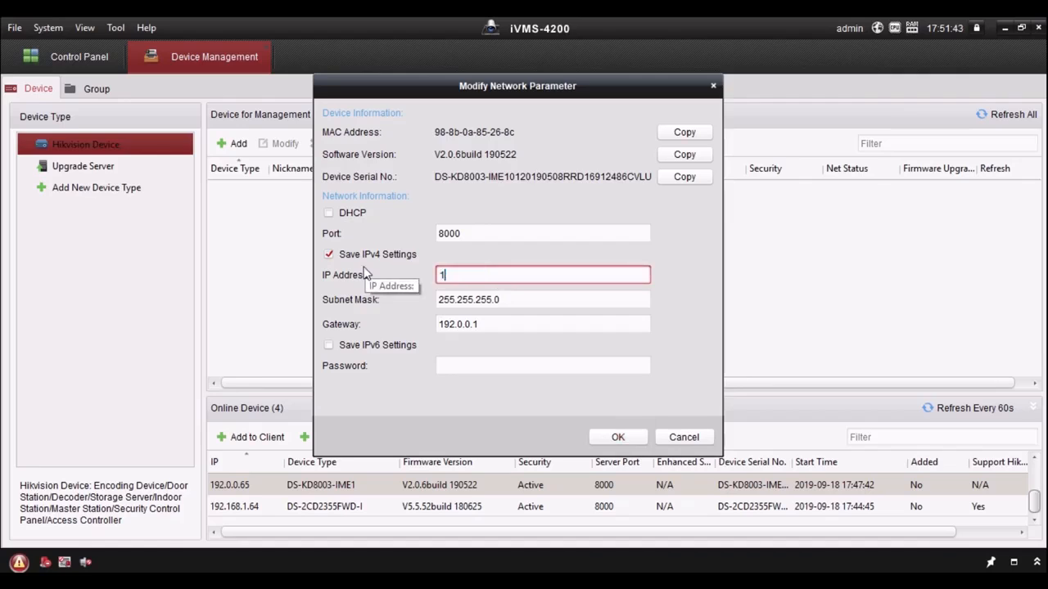
text(92.168.1.50)
Set the DS-KD8003-IME1 gateway to 192.168.1.1, enter the device password and save the network parameters
key(Tab)
key(Tab)
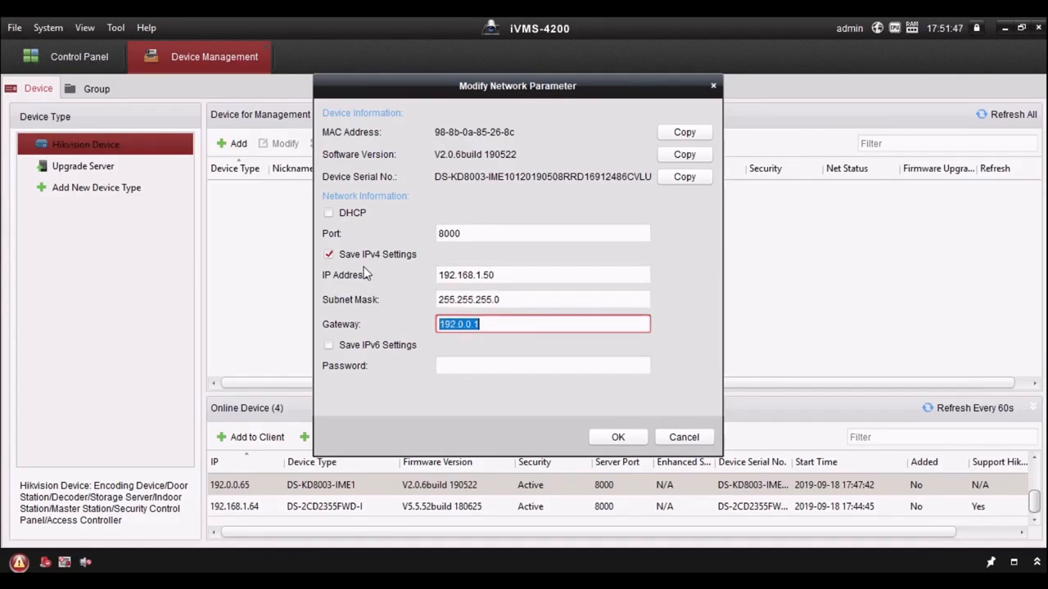
text(192.168.1.1)
key(Tab)
key(Tab)
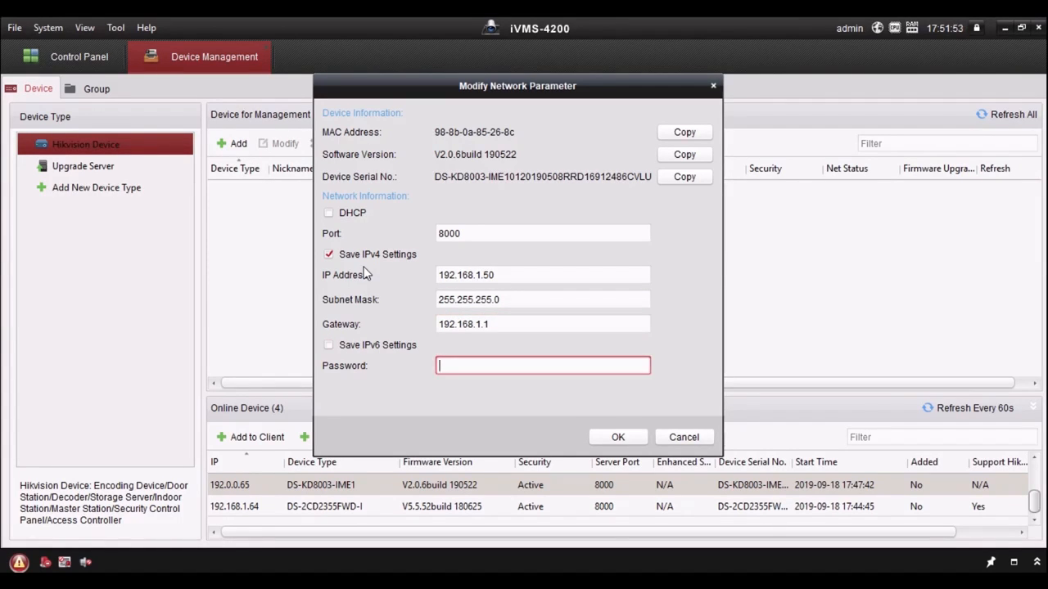
text(********)
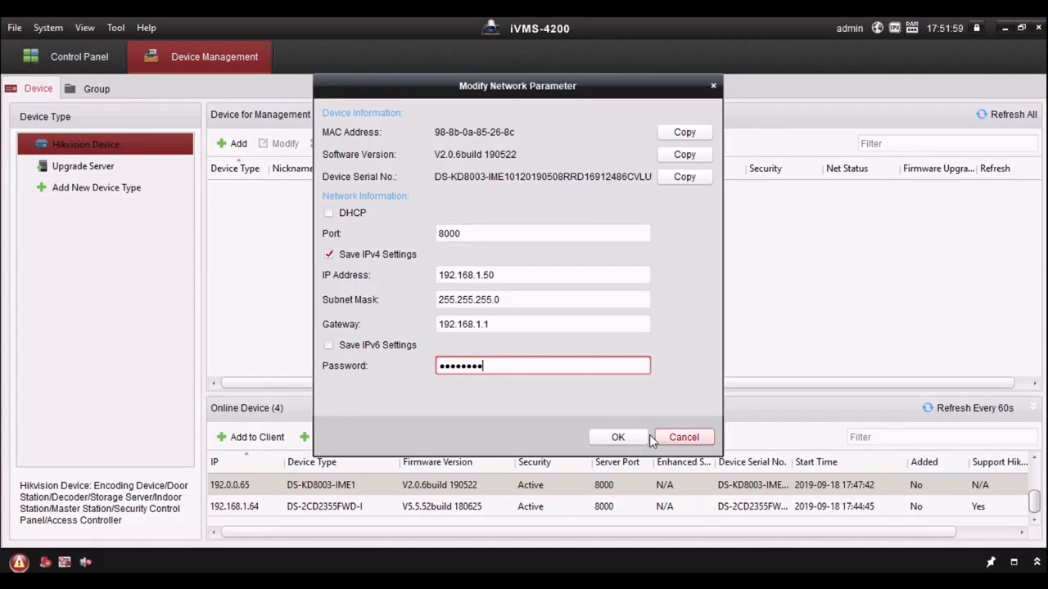
click(629, 437)
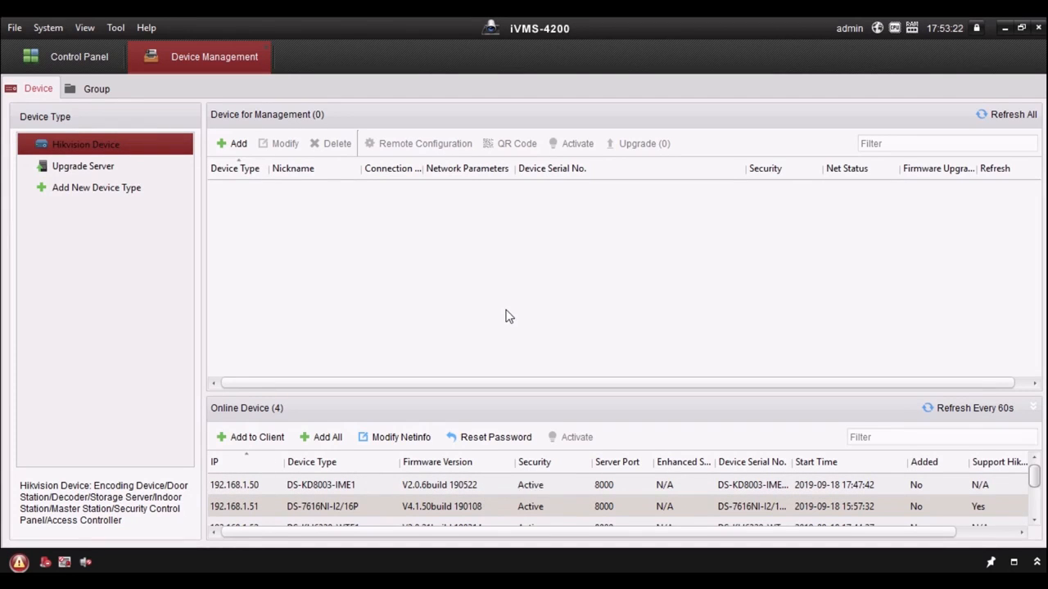
Add all online devices to the client with user name admin, the device password and device time synchronization enabled
click(331, 483)
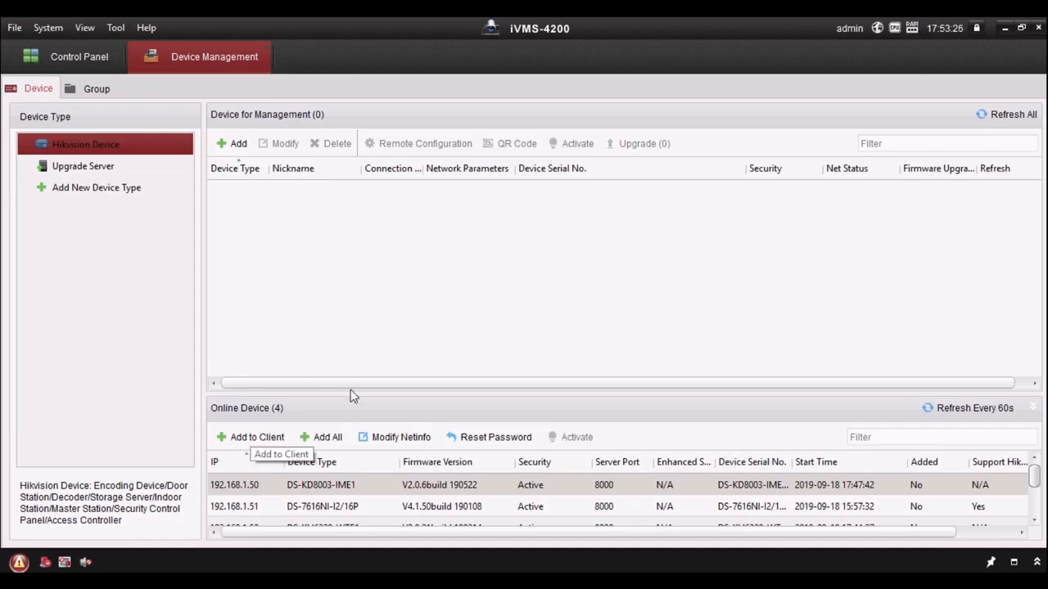
click(331, 439)
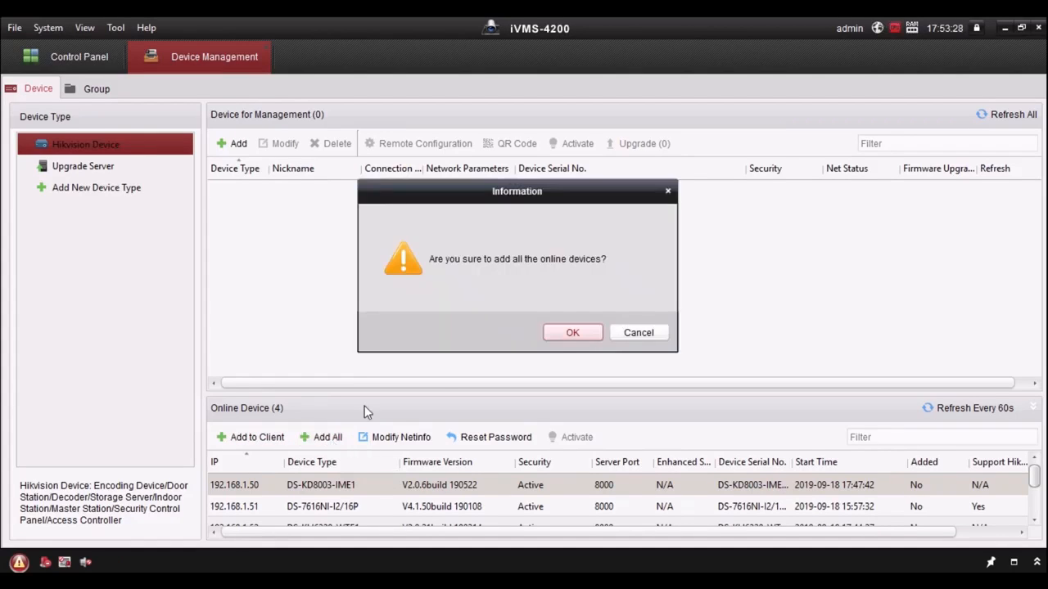
click(573, 333)
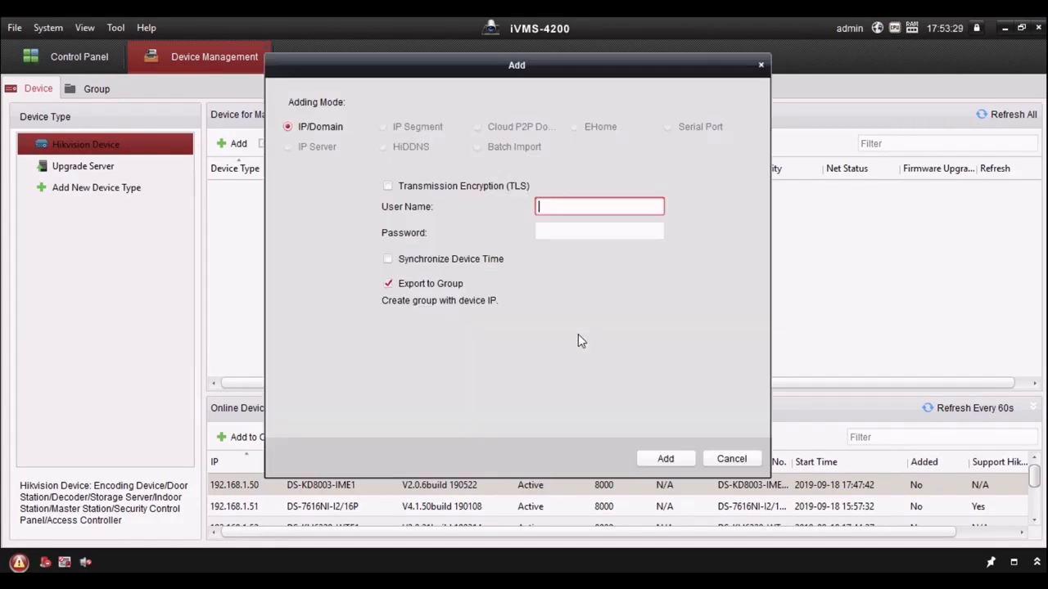
text(admin)
key(Tab)
text(********)
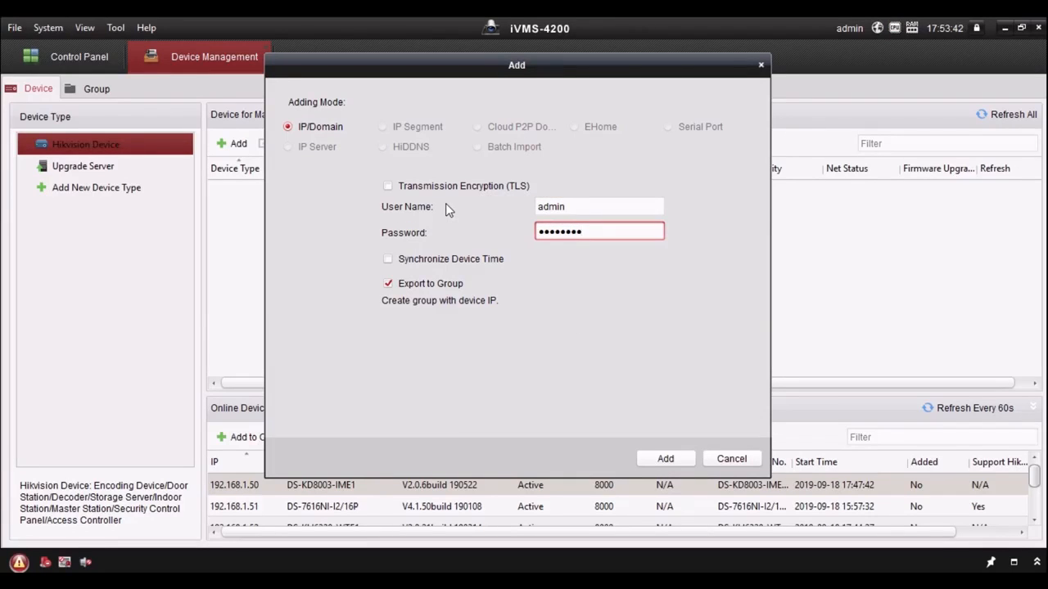
click(398, 260)
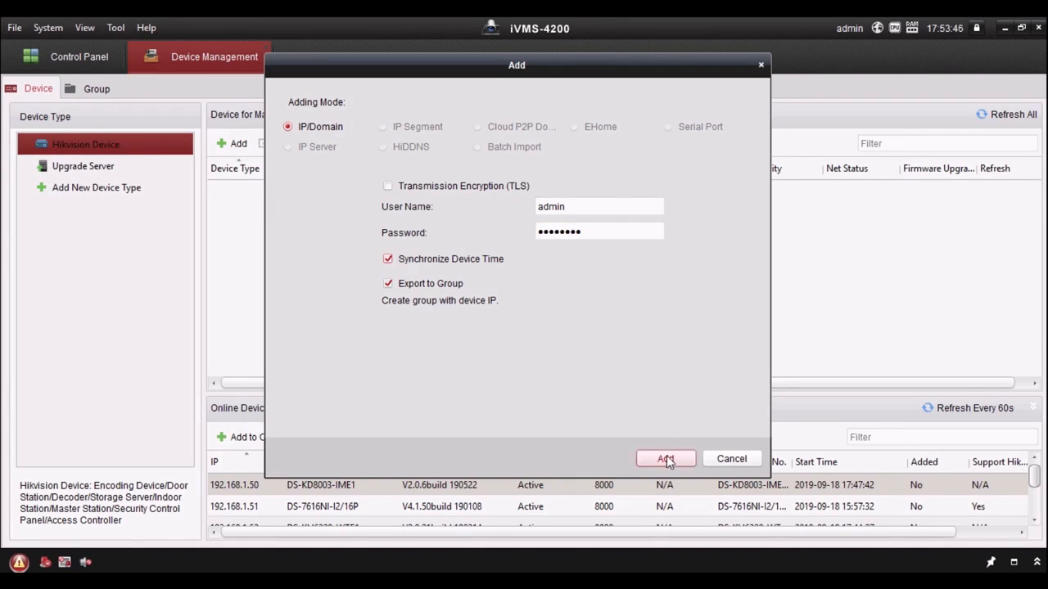
click(665, 459)
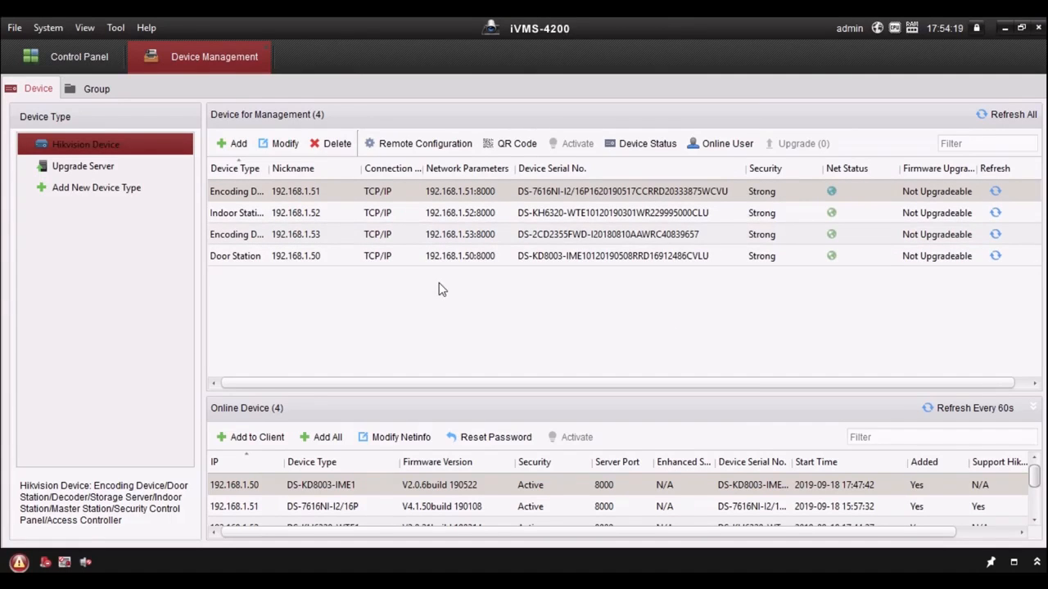
Review the device information and Intercom categories in the indoor station's remote configuration and refresh its connection status
click(518, 218)
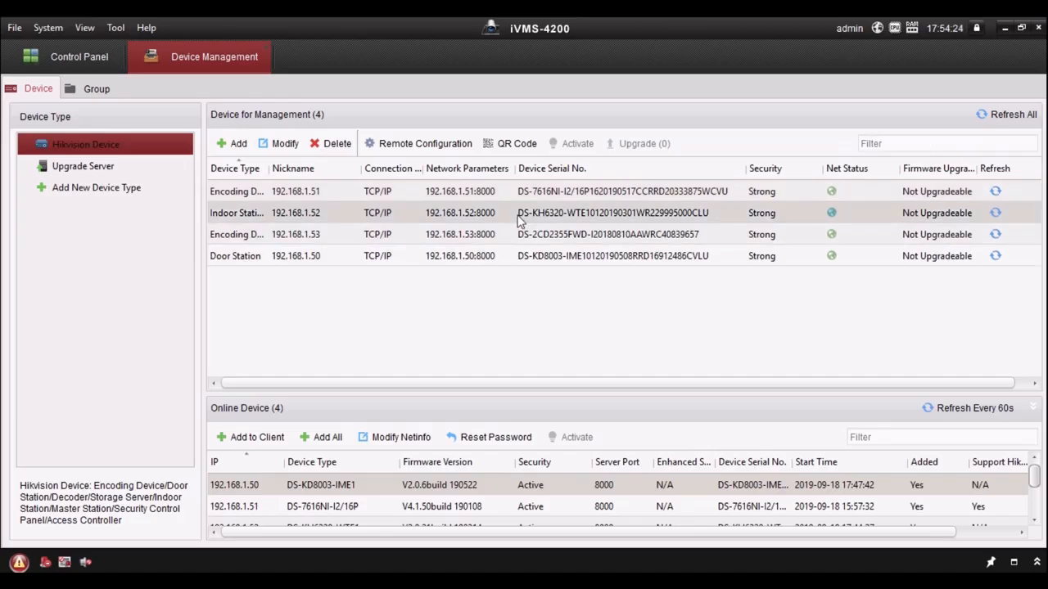
click(438, 149)
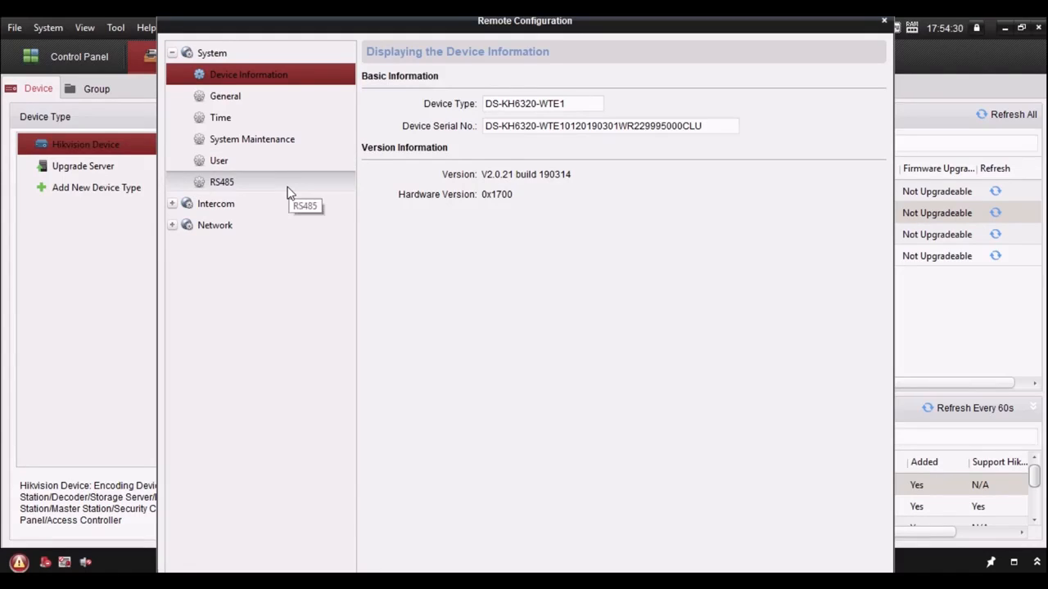
click(172, 204)
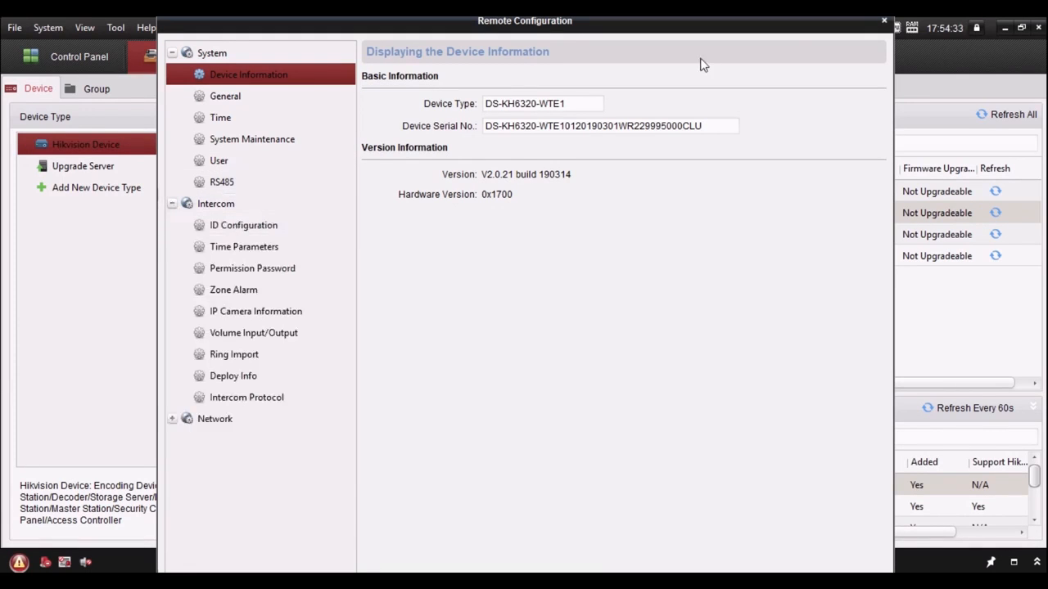
click(884, 20)
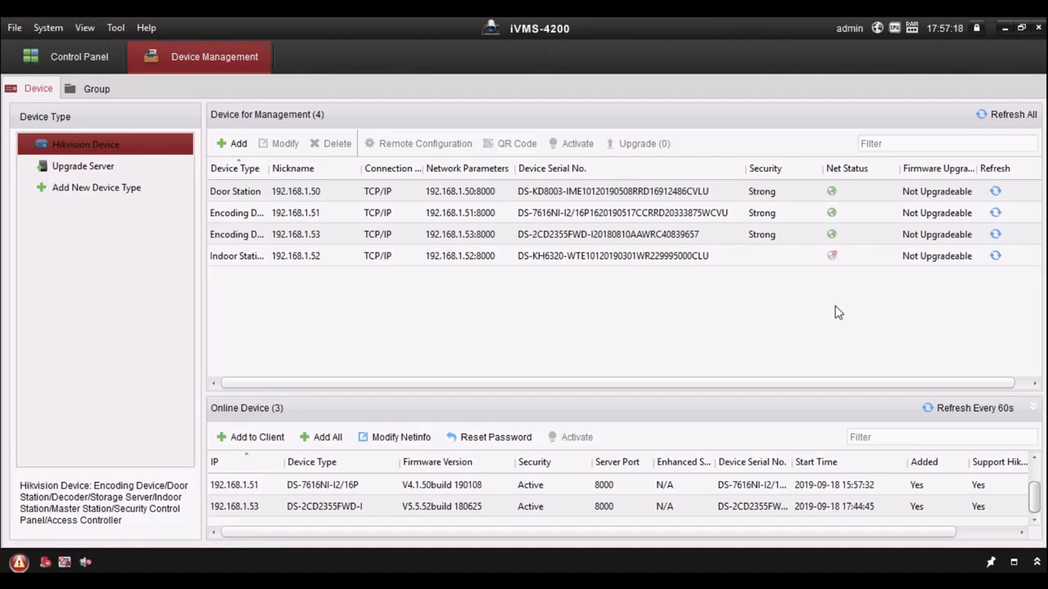
click(765, 257)
click(996, 258)
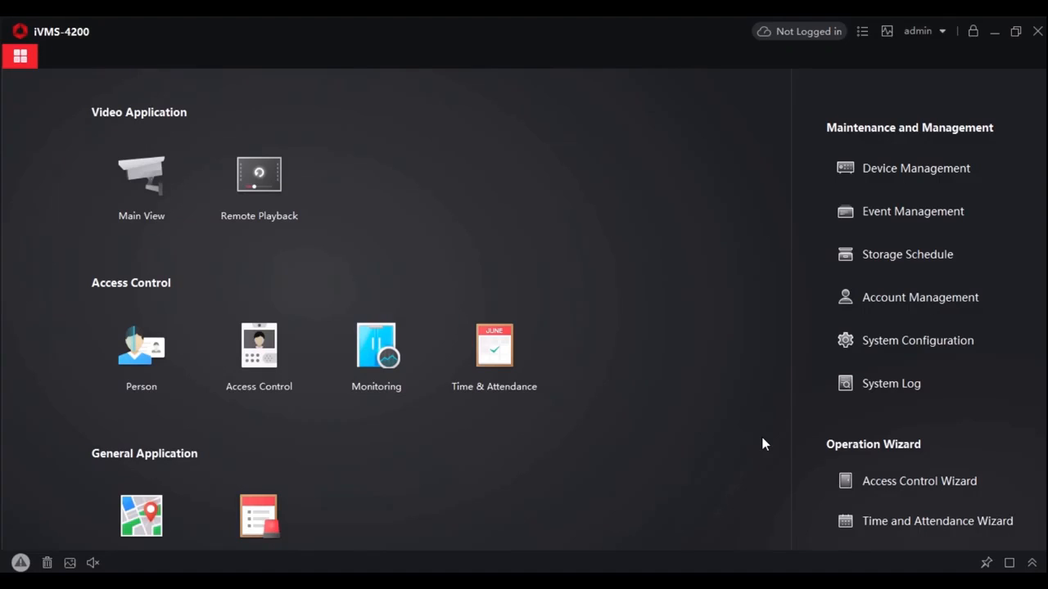
Switch to the redesigned iVMS-4200 client and check its version in the program information
click(859, 32)
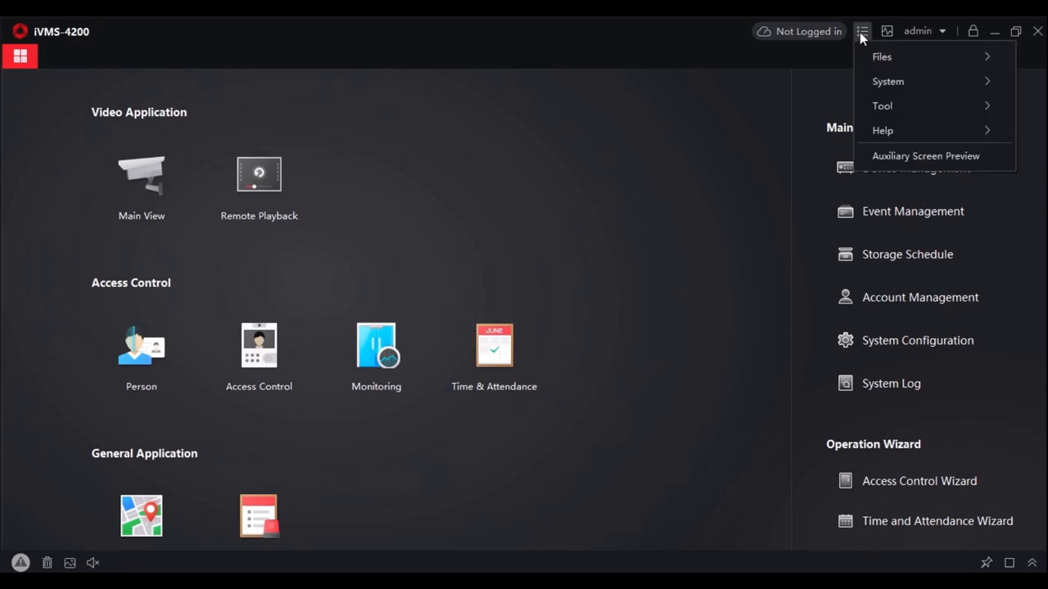
mouse_move(884, 131)
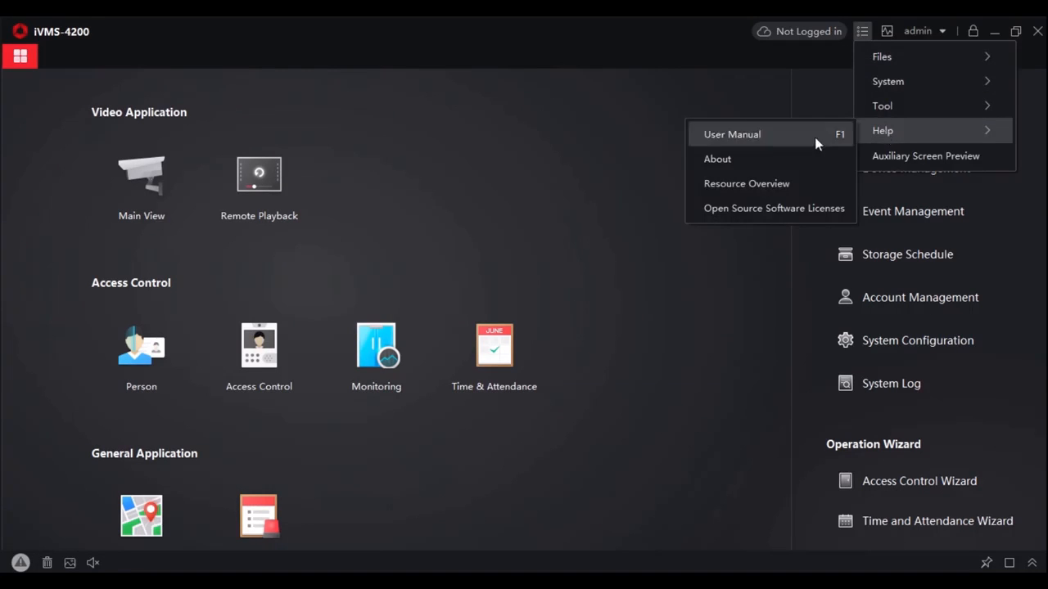
click(730, 161)
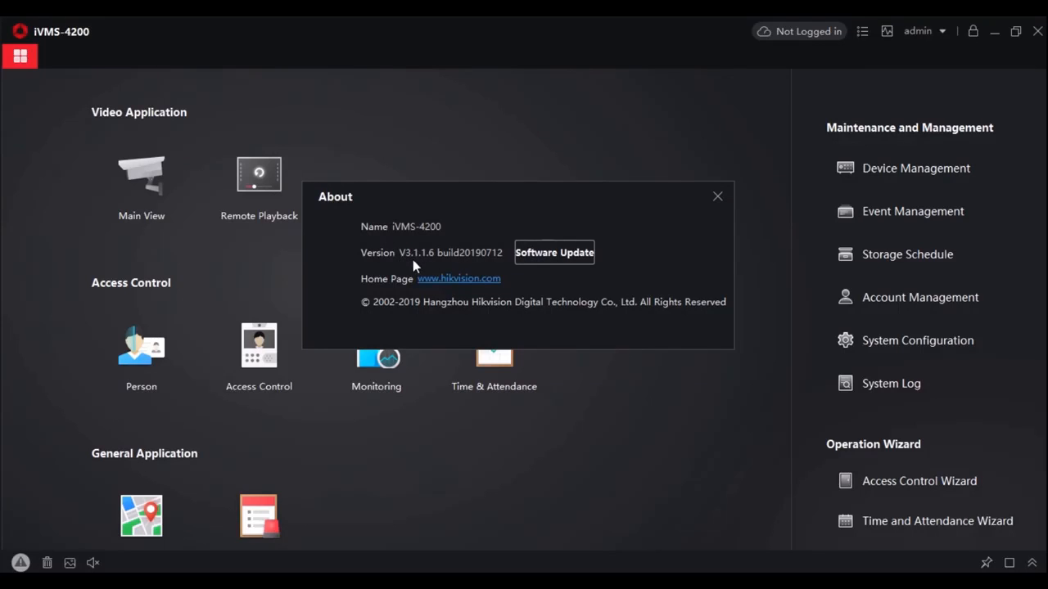
click(717, 198)
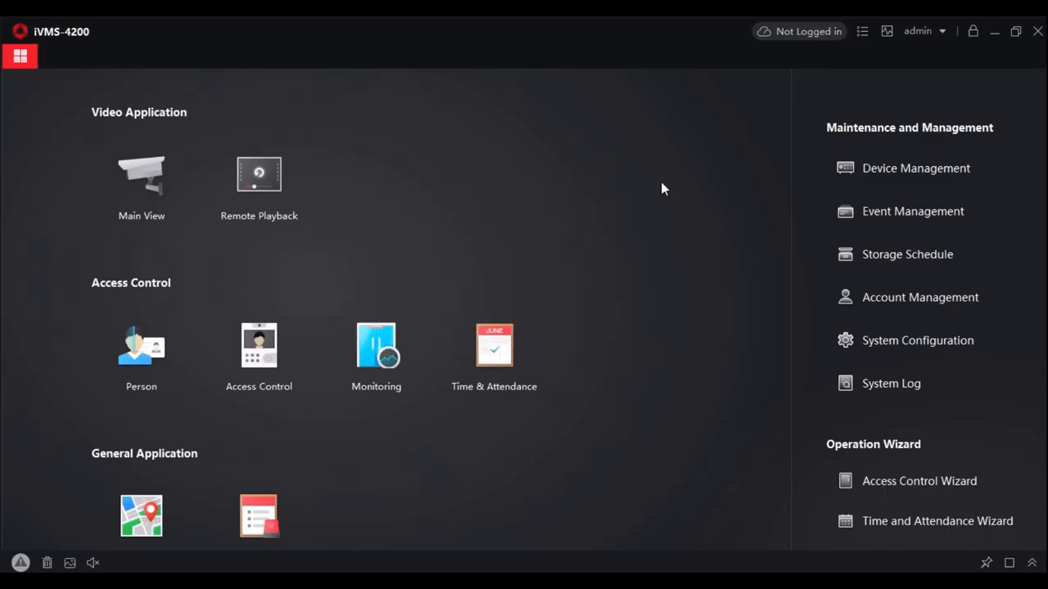
Open Device Management, show the online devices and enlarge their list
click(892, 170)
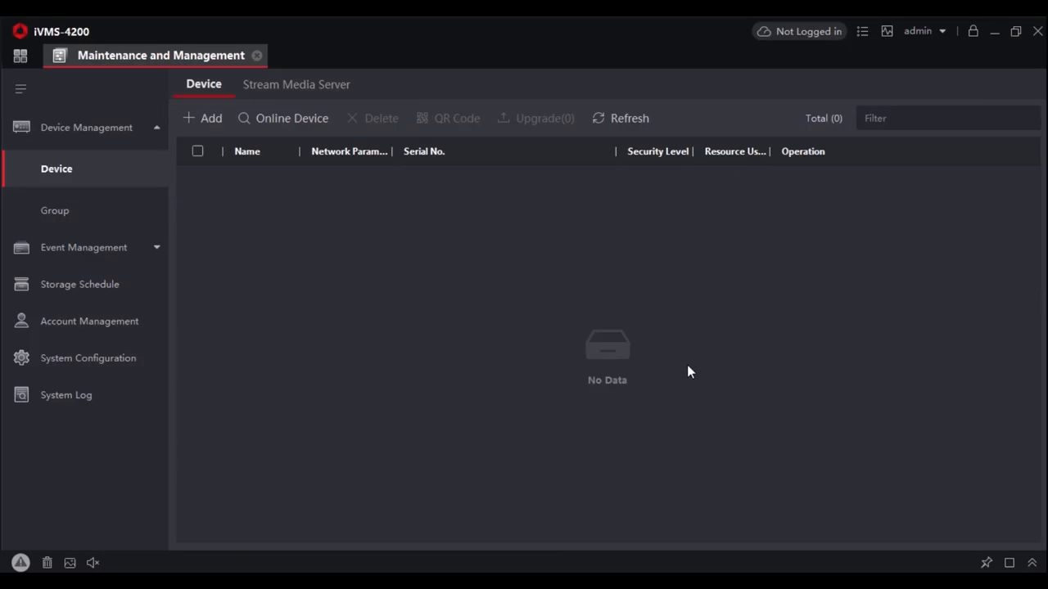
click(300, 117)
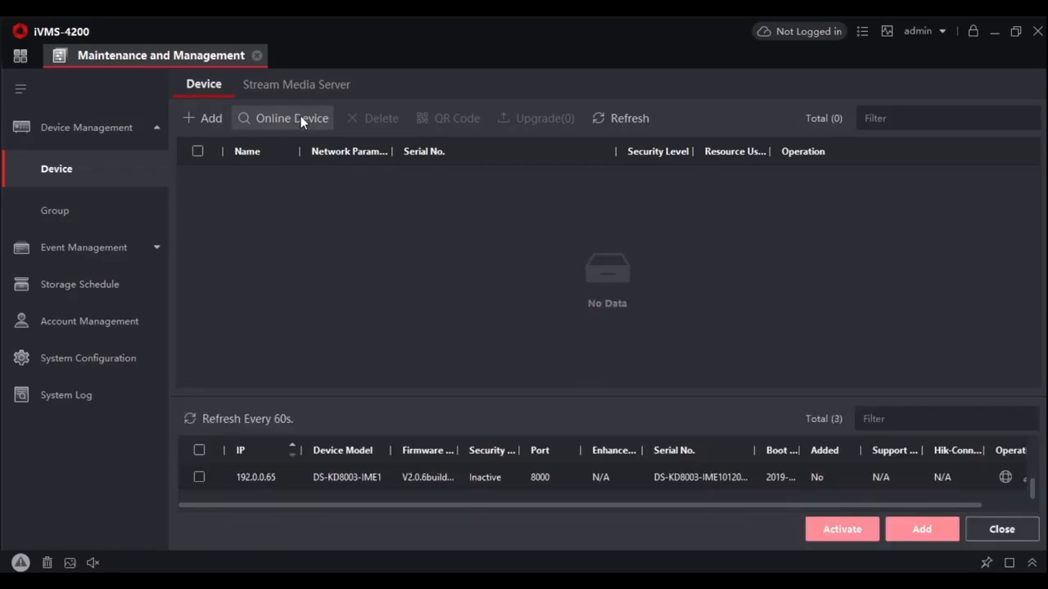
drag(584, 396, 595, 279)
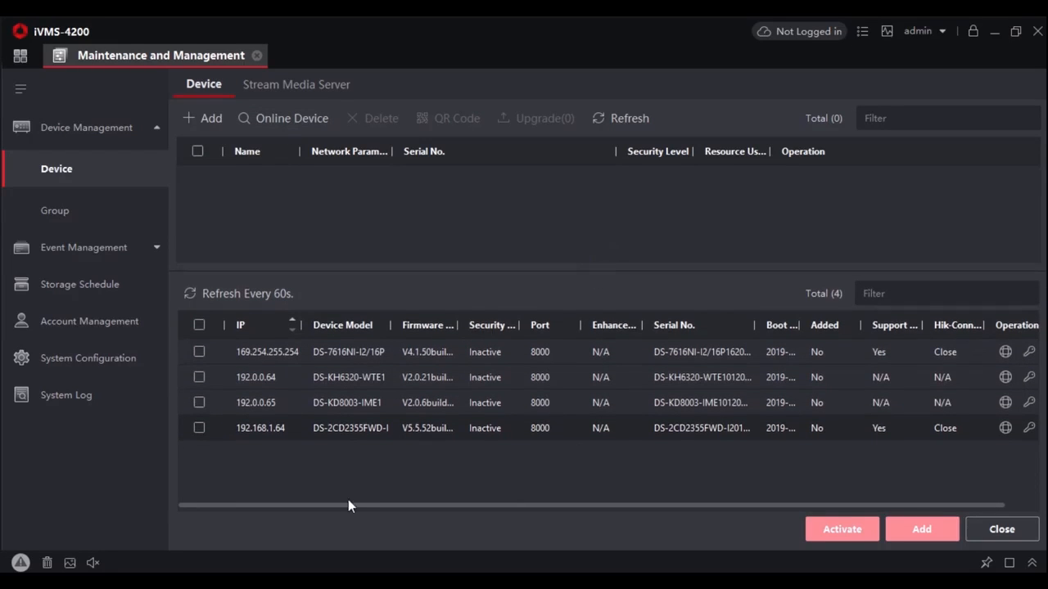
Activate all listed online devices with a confirmed device password and a confirmed default password for the network cameras
click(200, 327)
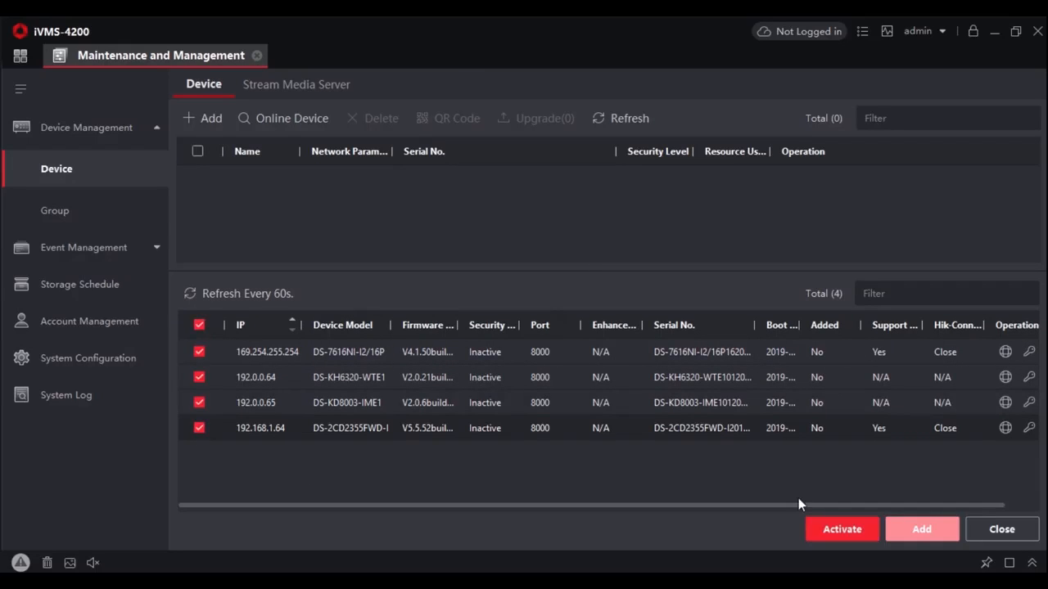
click(840, 532)
click(617, 219)
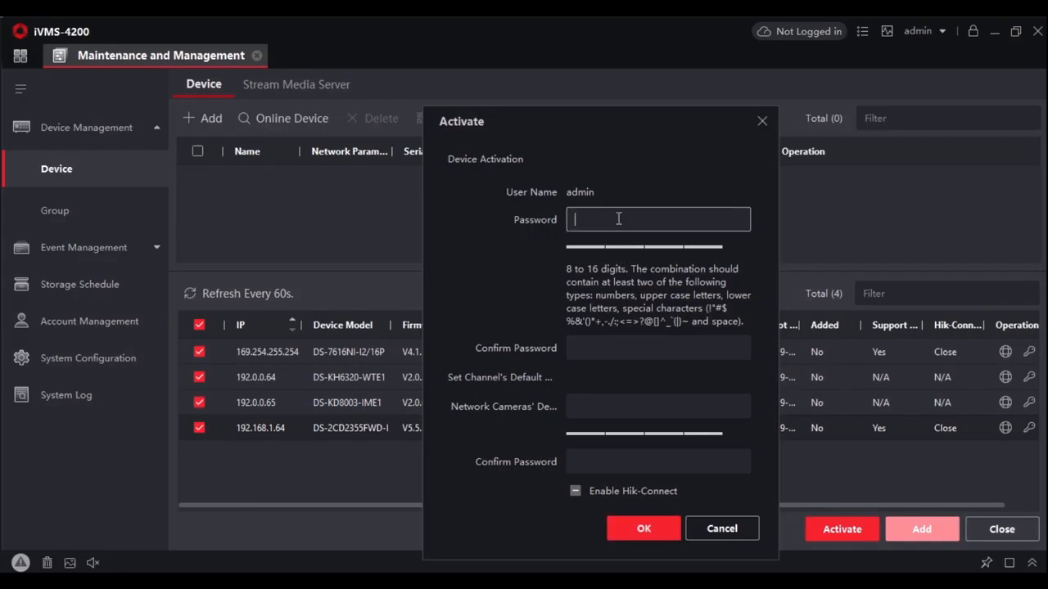
text(********)
key(Tab)
text(*********)
click(587, 406)
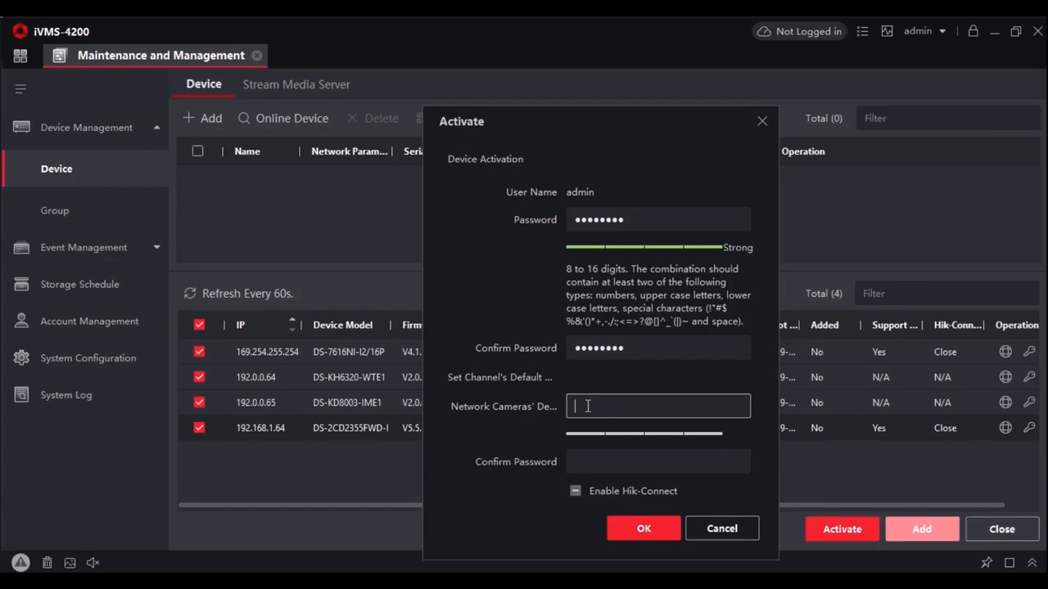
text(*********)
key(Tab)
text(*********)
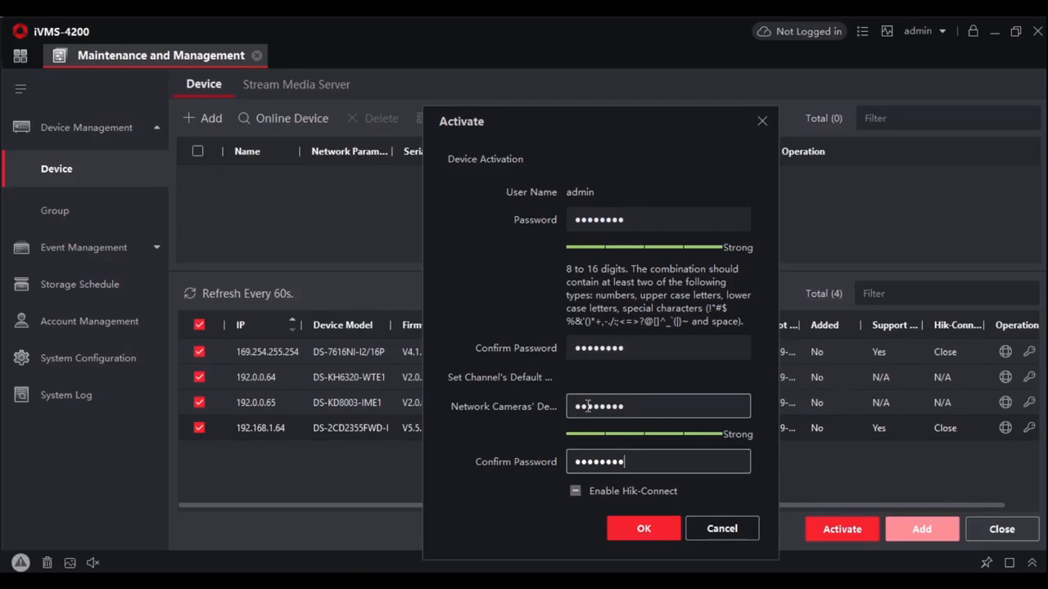
click(637, 531)
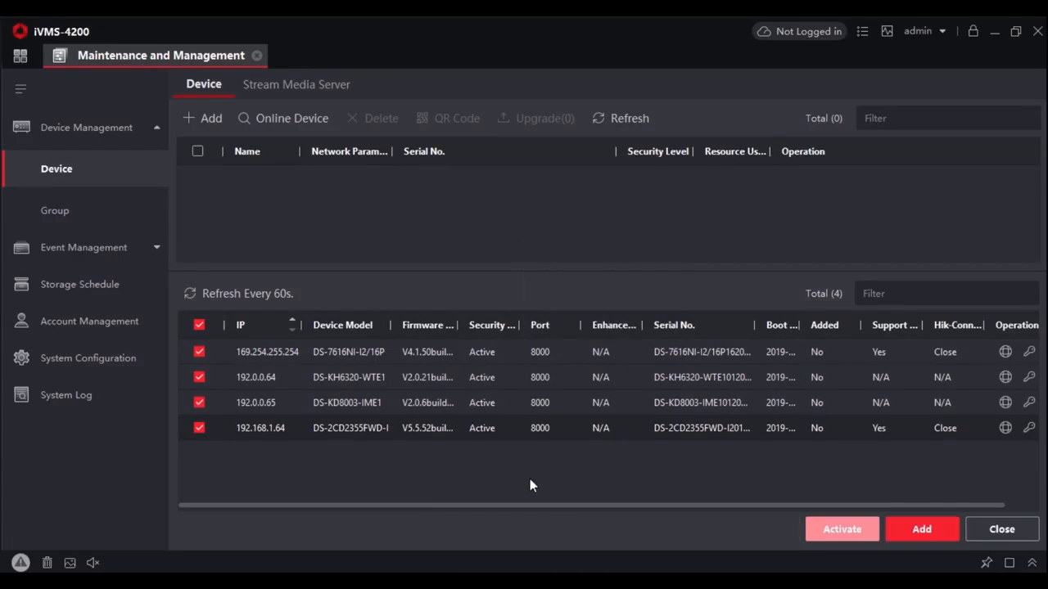
Disable DHCP in the network parameters of the DS-7616NI-I2/16P and set its IP address to 192.168.1.50
double_click(459, 324)
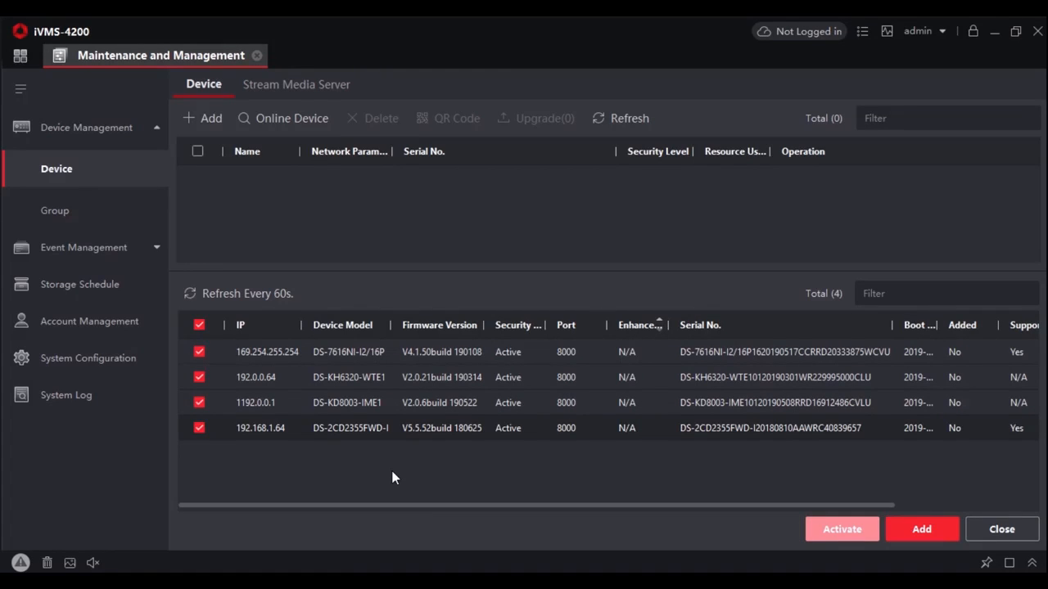
drag(354, 505, 634, 508)
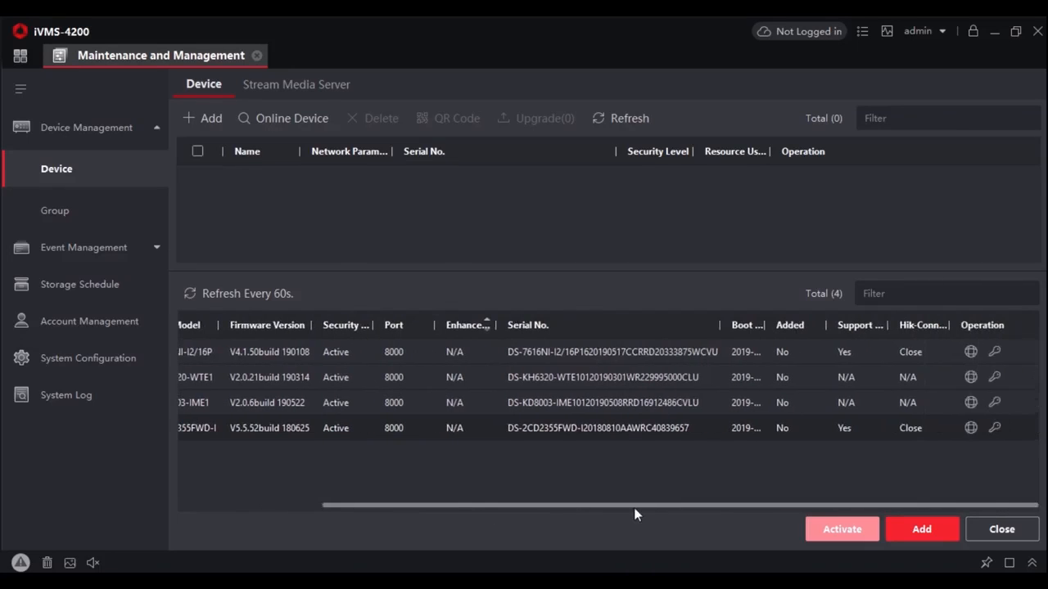
click(970, 352)
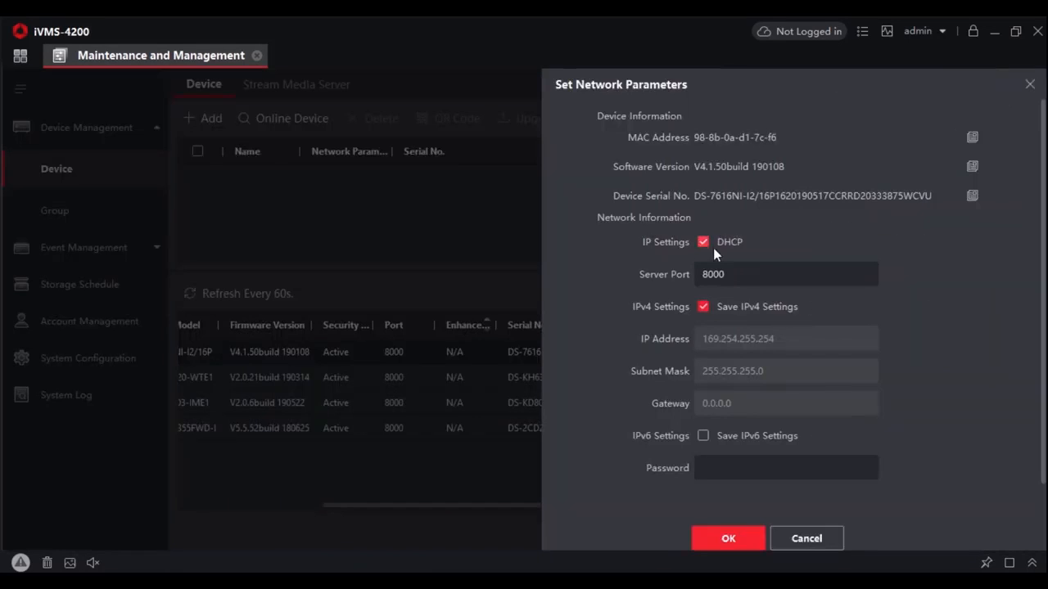
click(703, 242)
drag(806, 338, 667, 334)
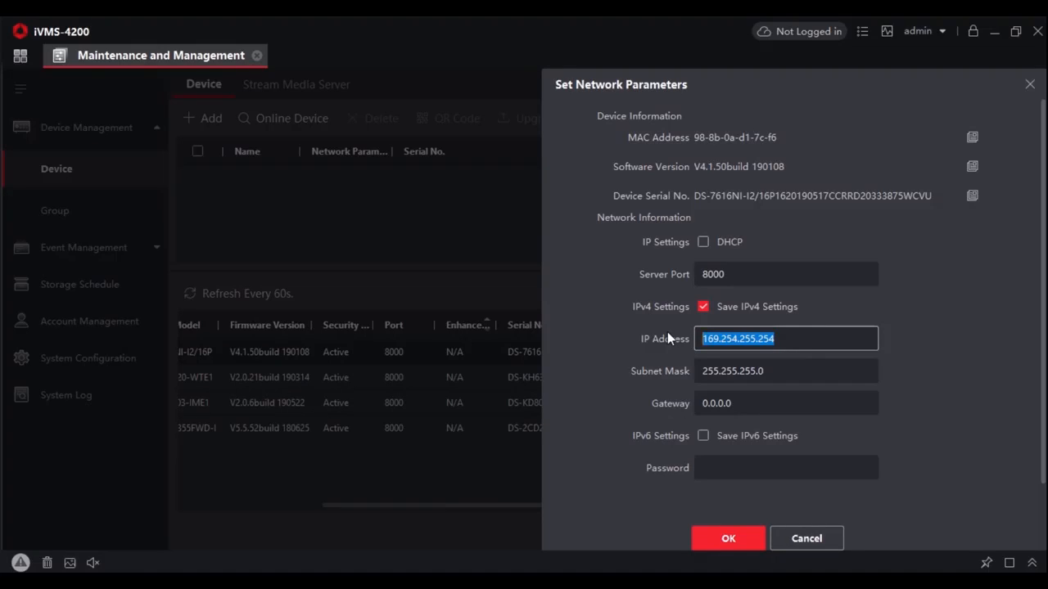
text(192.)
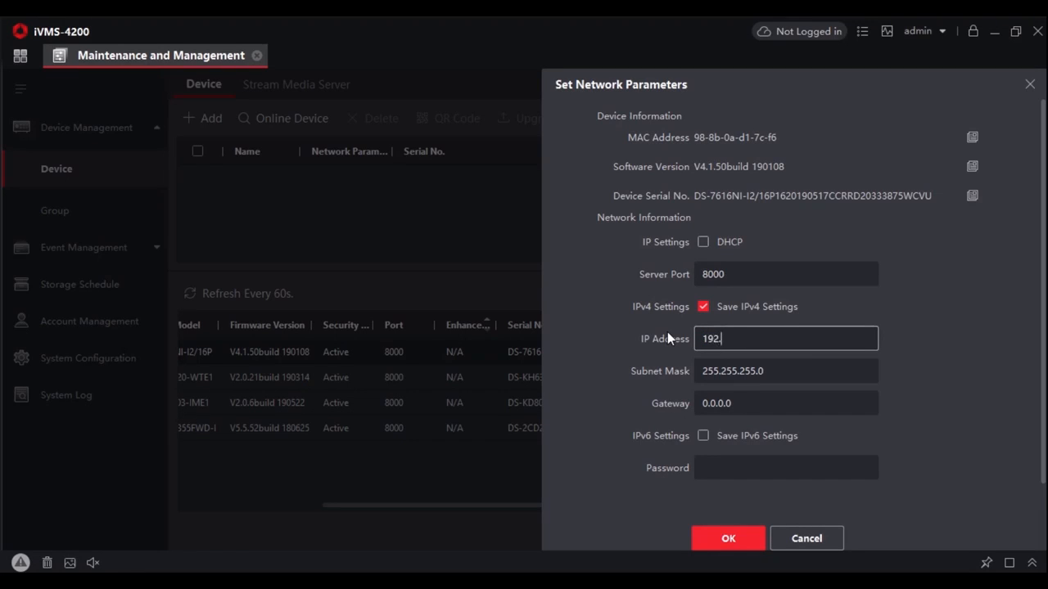
text(168.1.50)
Set the DS-7616NI-I2/16P gateway to 192.168.1.1, enter the device password and save the network parameters
key(Tab)
text(192)
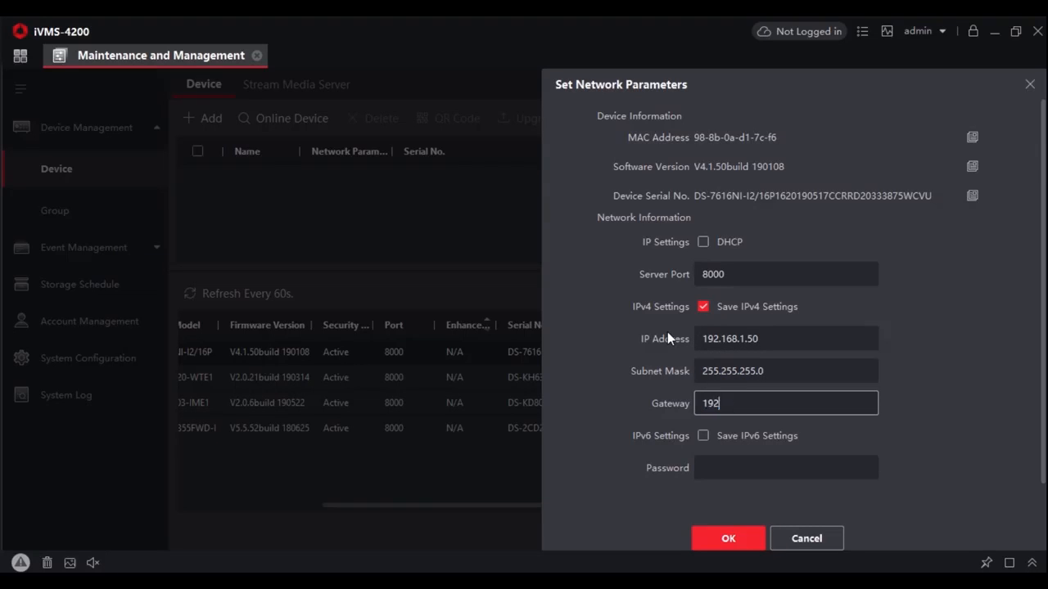
text(.168.1.1)
key(Tab)
key(Tab)
text(12345678)
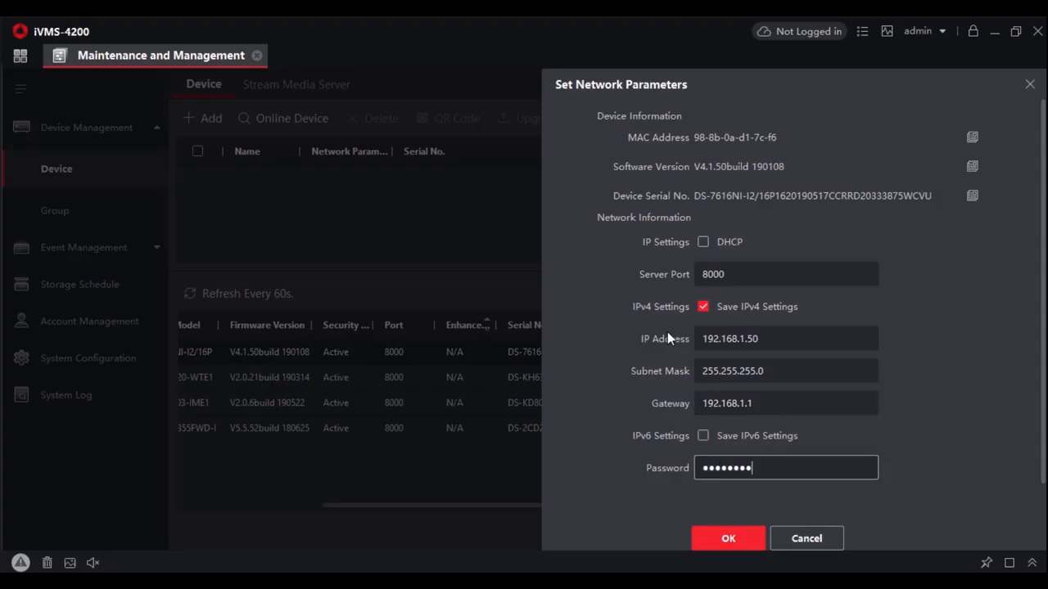
click(737, 536)
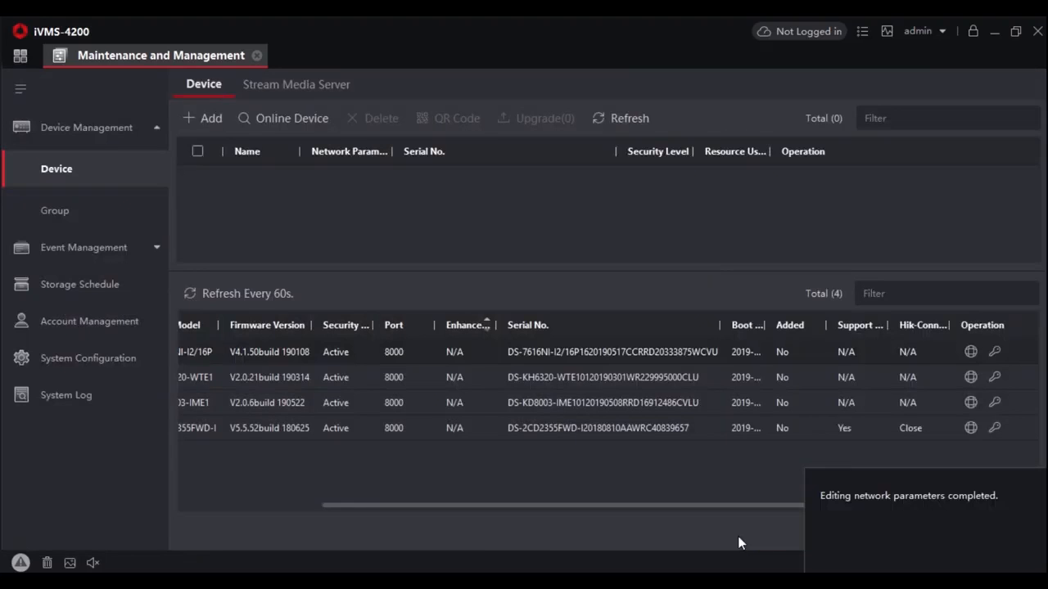
Refresh the online devices and add all of them to the client with user name admin, the device password and time synchronization enabled
click(269, 296)
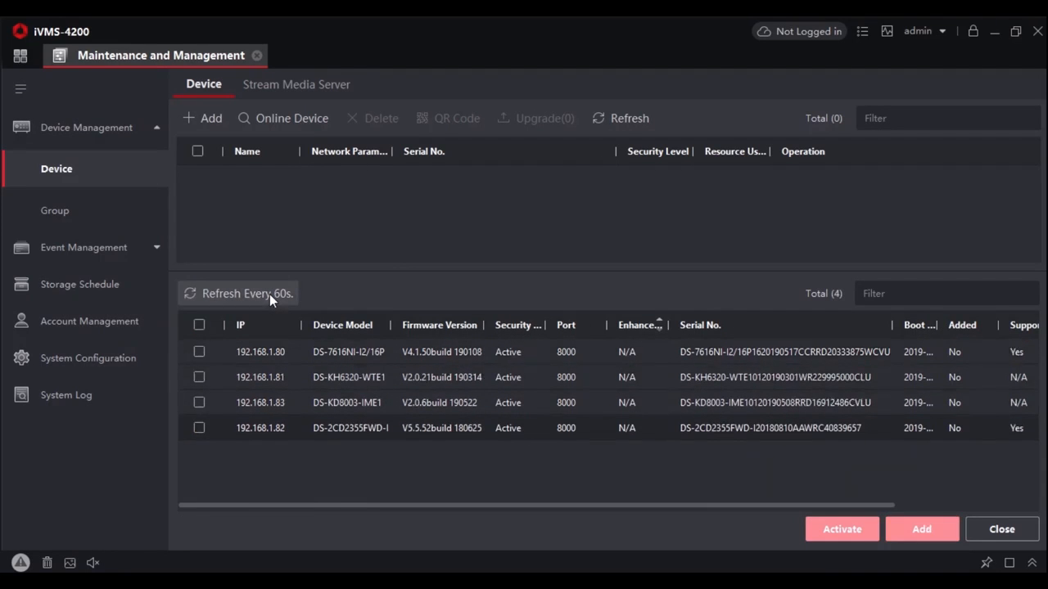
click(197, 325)
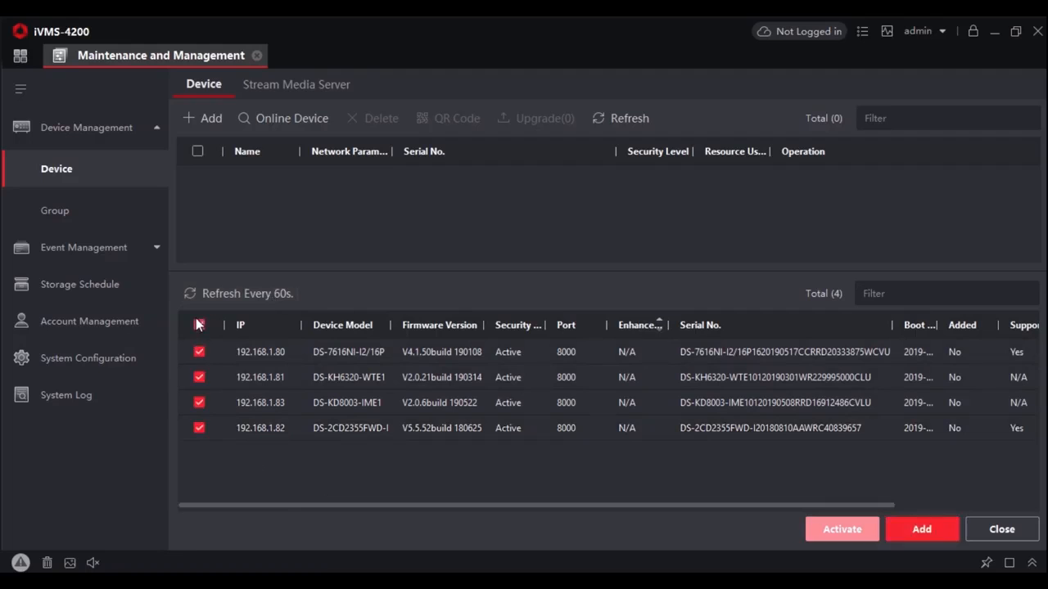
click(924, 529)
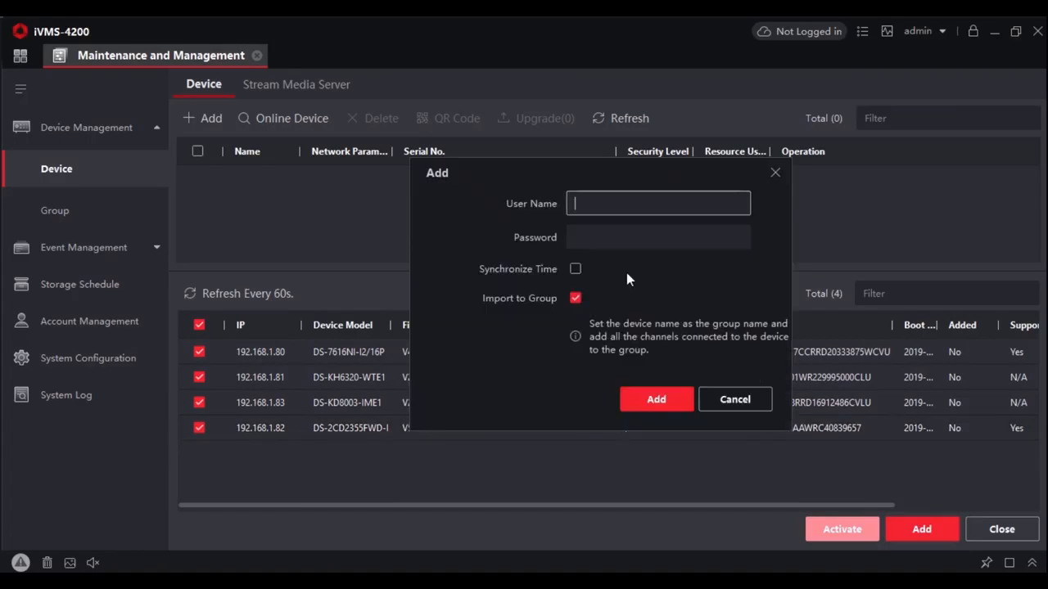
text(admin)
key(Tab)
text(********)
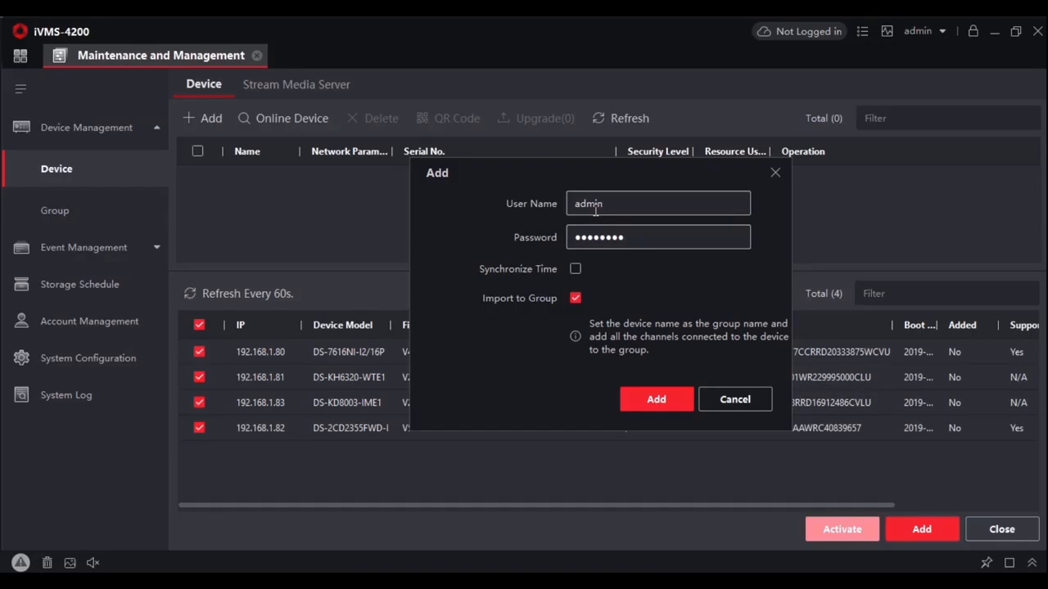
click(576, 270)
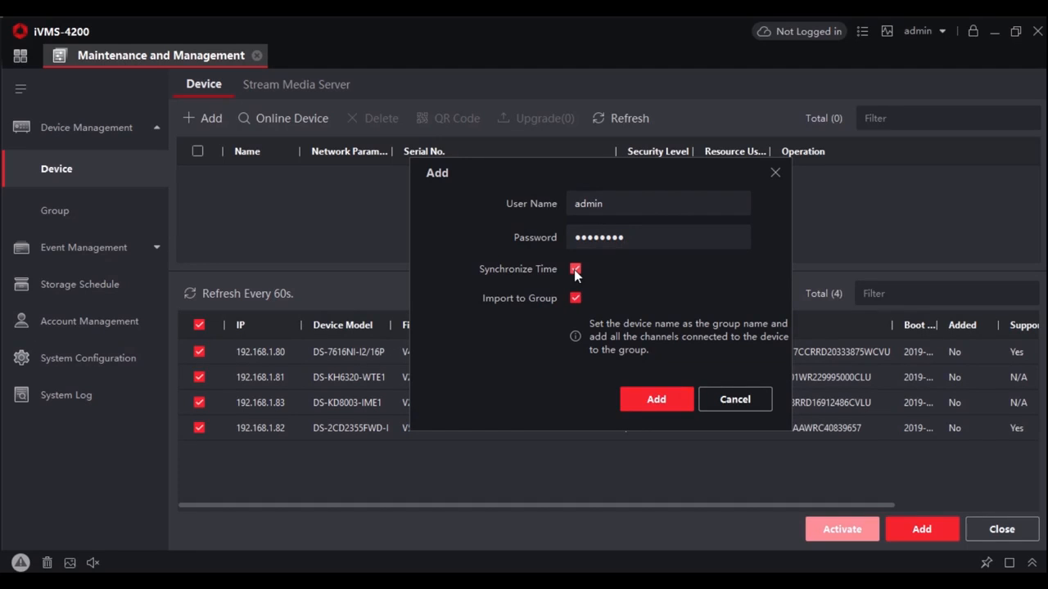
click(655, 398)
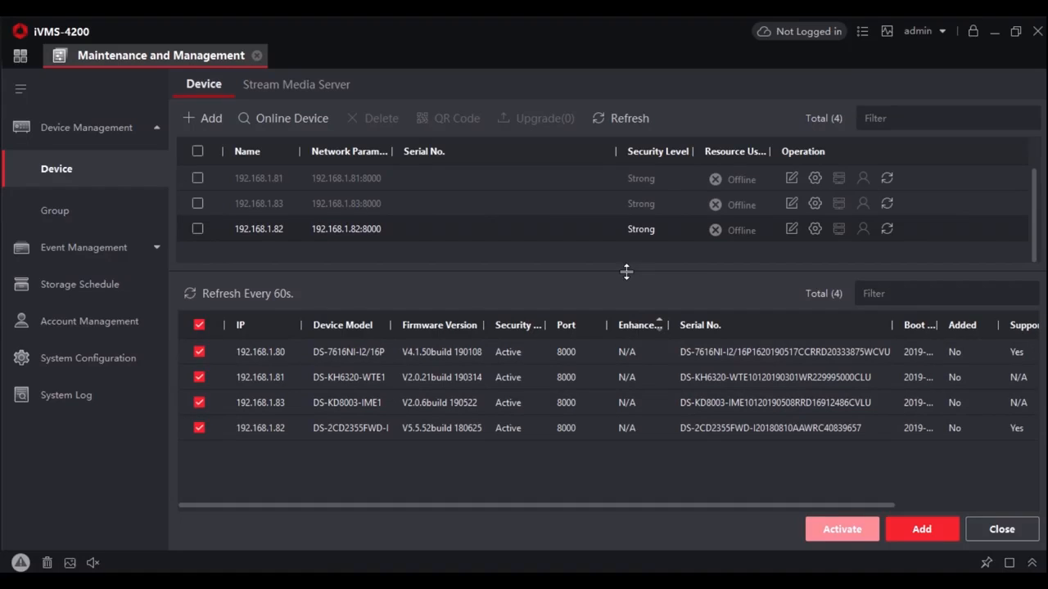
Enlarge the added devices list and examine the intercom ID configuration of the indoor station at 192.168.1.81 in its remote configuration
drag(626, 271, 624, 332)
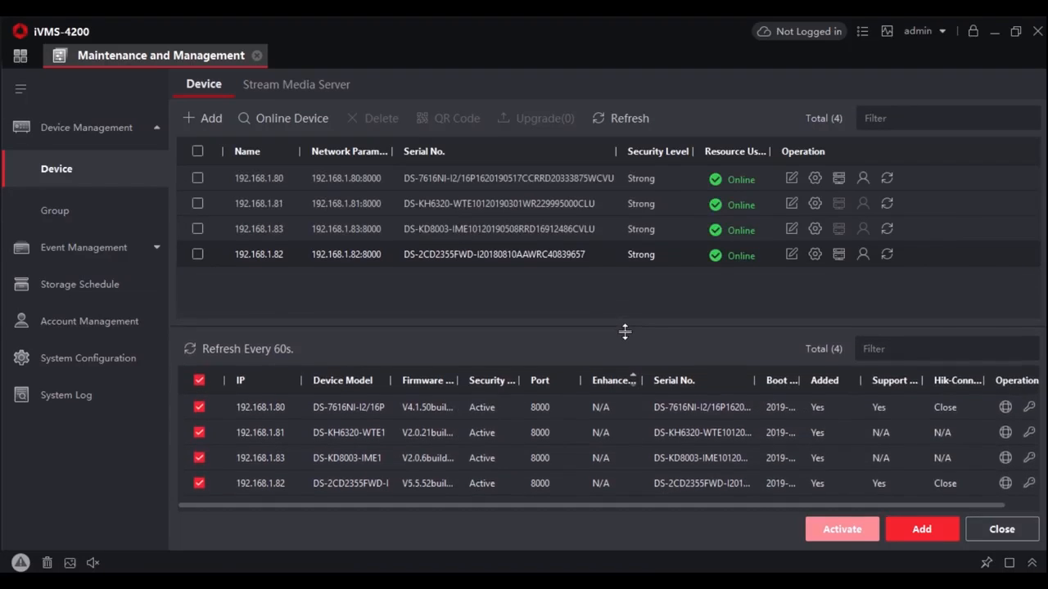
drag(364, 315, 608, 316)
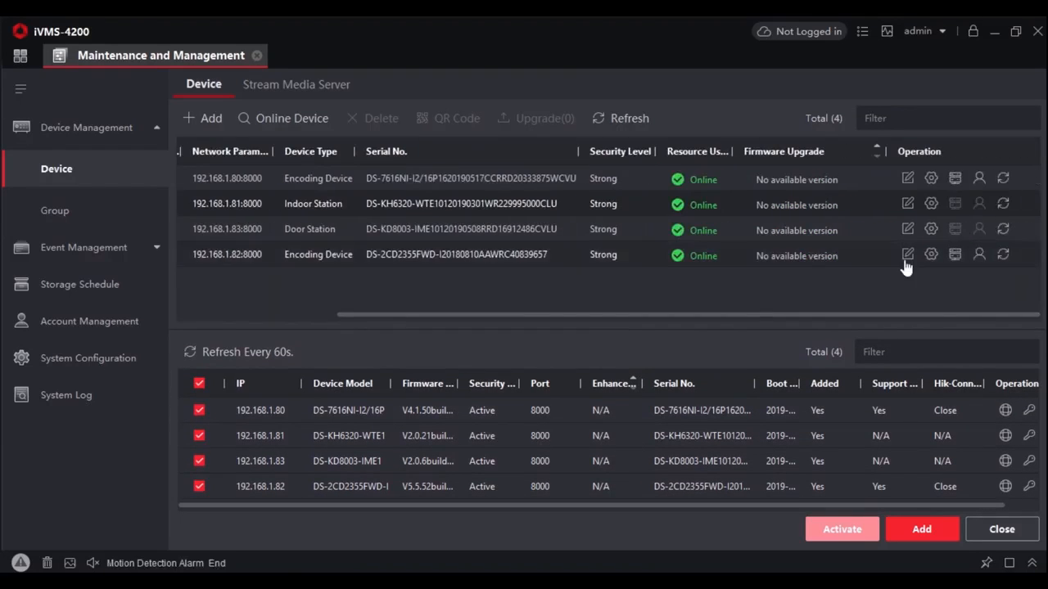
click(931, 205)
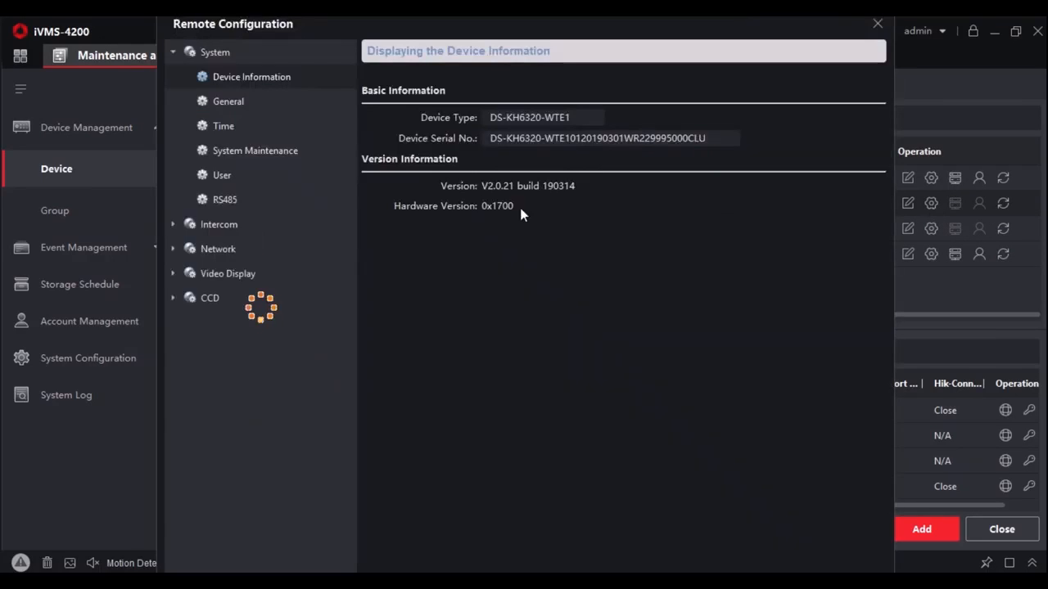
click(171, 223)
click(264, 250)
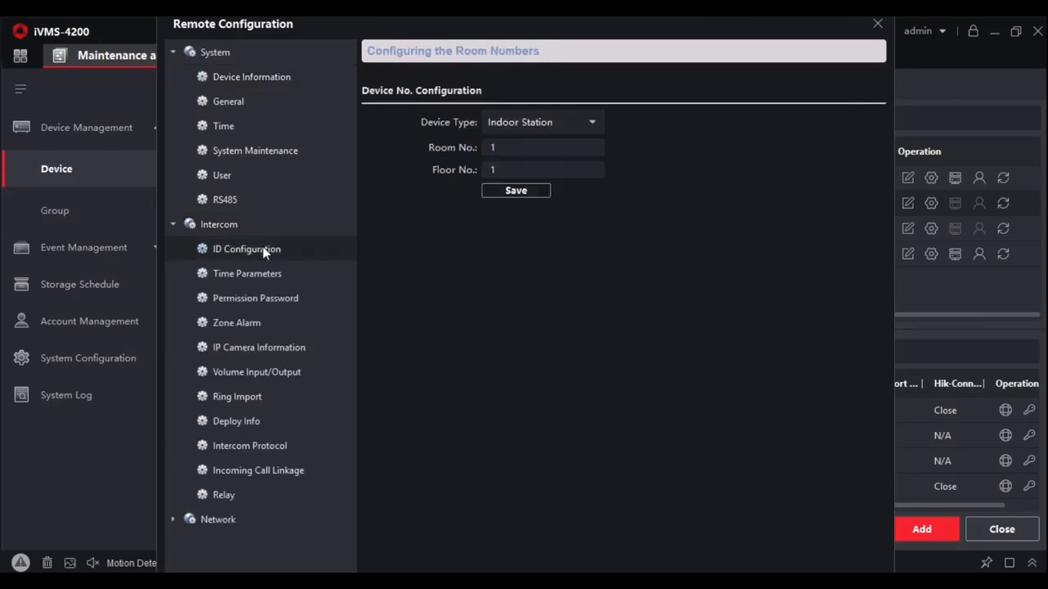
click(877, 23)
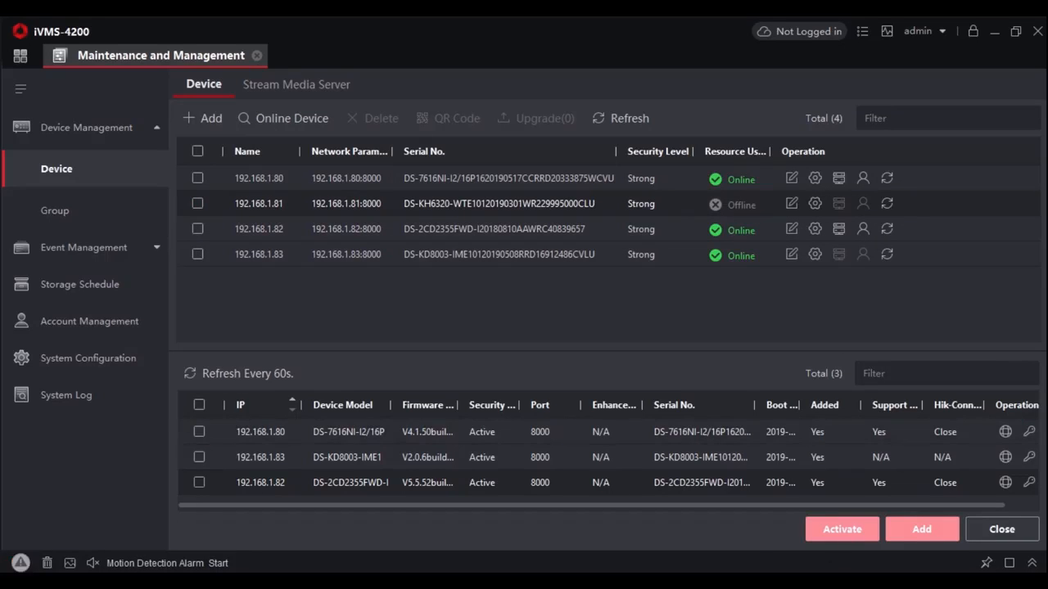
Examine the IPv4 addresses and subnet masks in the computer's Ethernet connection details, and close the network windows
double_click(565, 378)
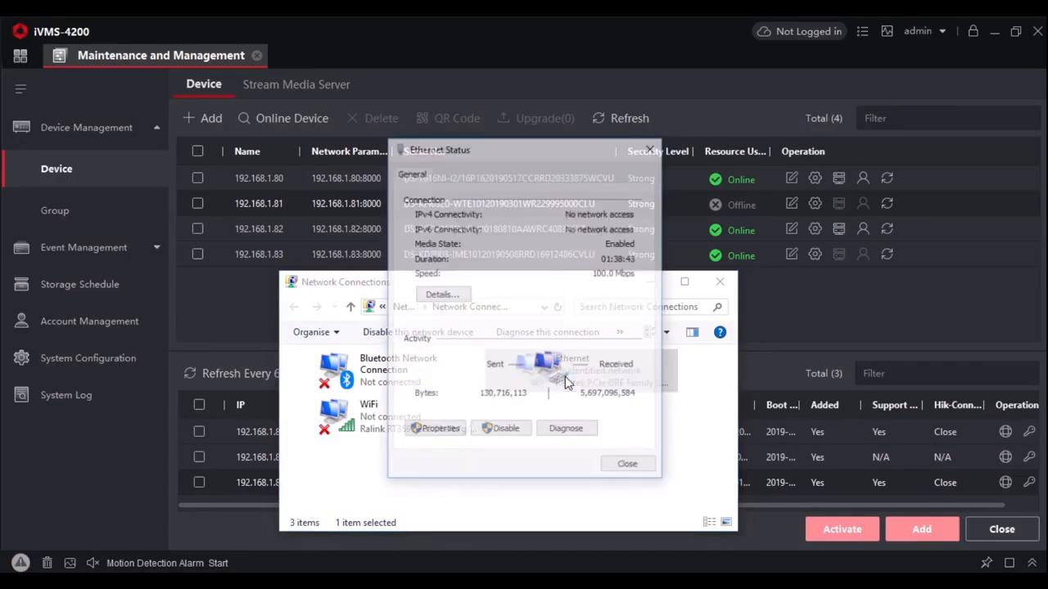
click(442, 294)
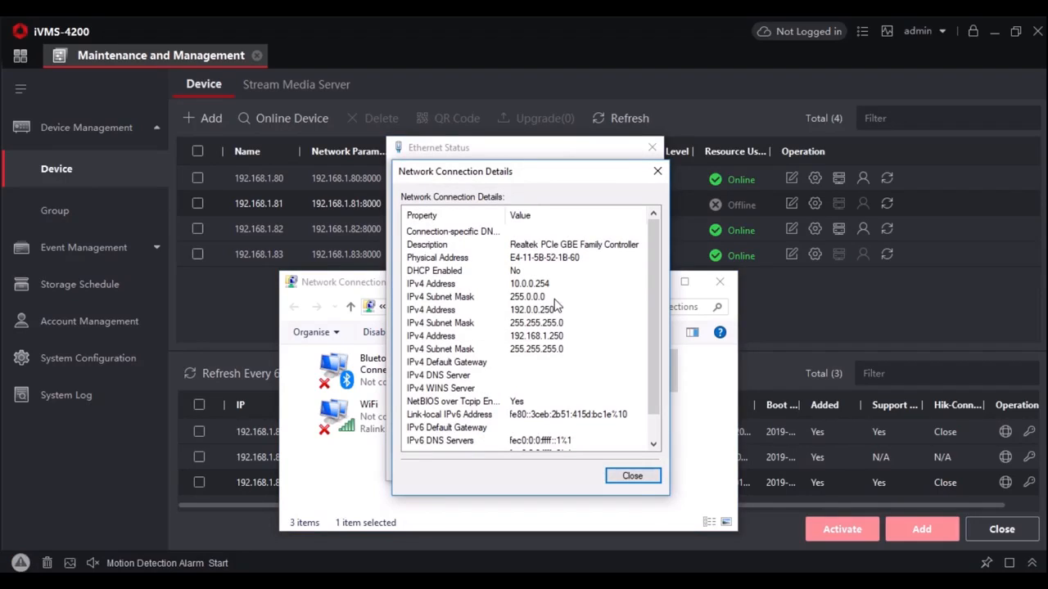
click(632, 476)
click(632, 401)
click(719, 281)
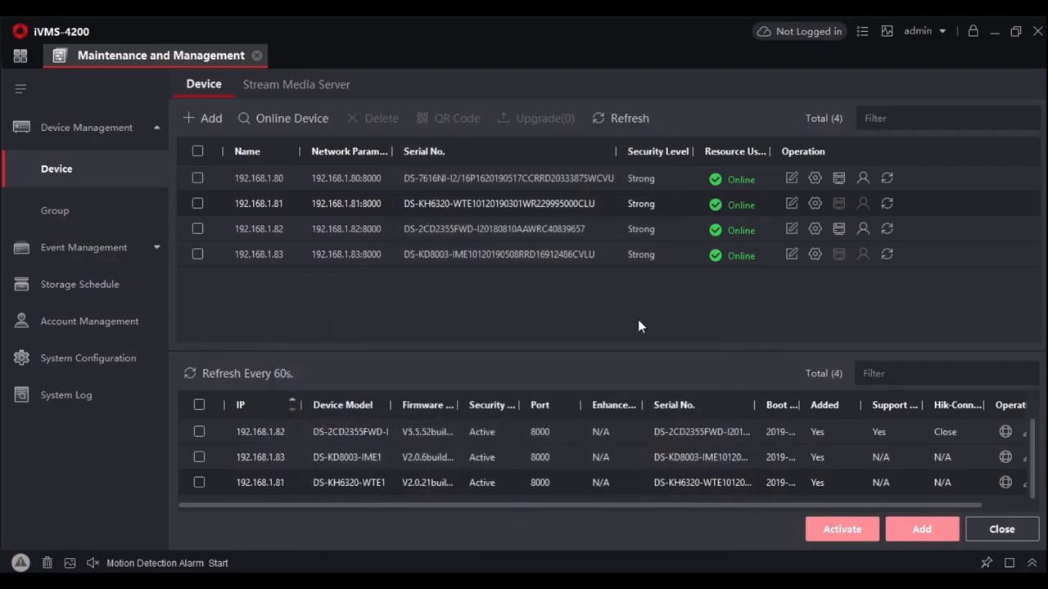